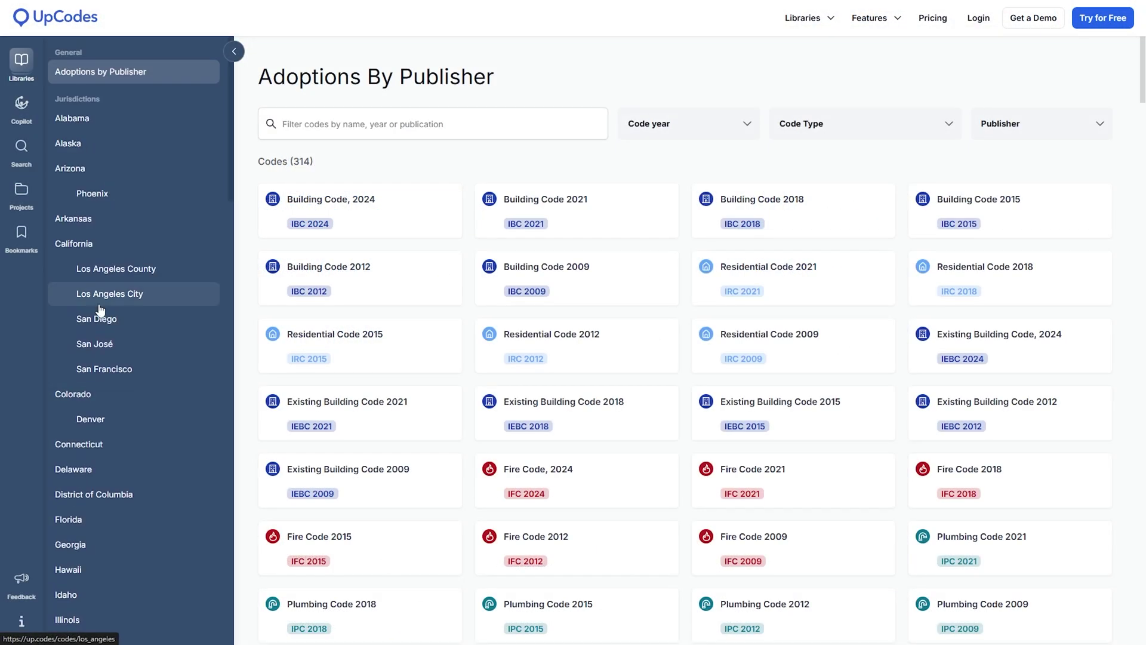
- Jump to Chapter 10 Means of Egress and scroll down through it
{"action": "left_click", "coordinate": [99, 316]}
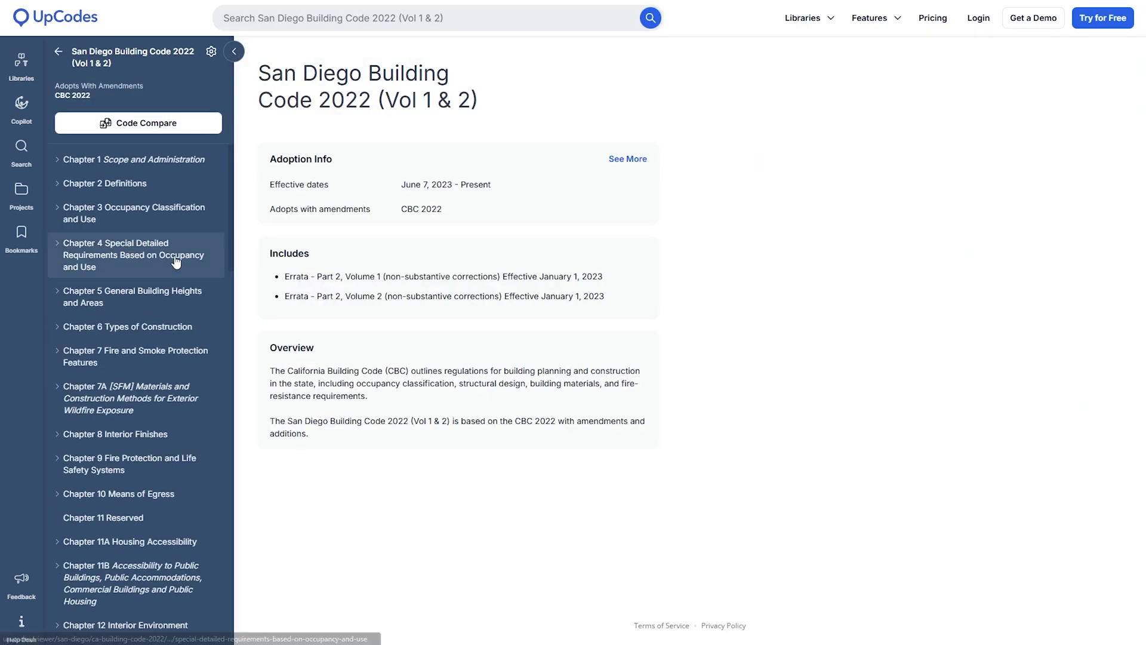
{"action": "scroll", "coordinate": [173, 358], "scroll_direction": "down", "scroll_amount": 3}
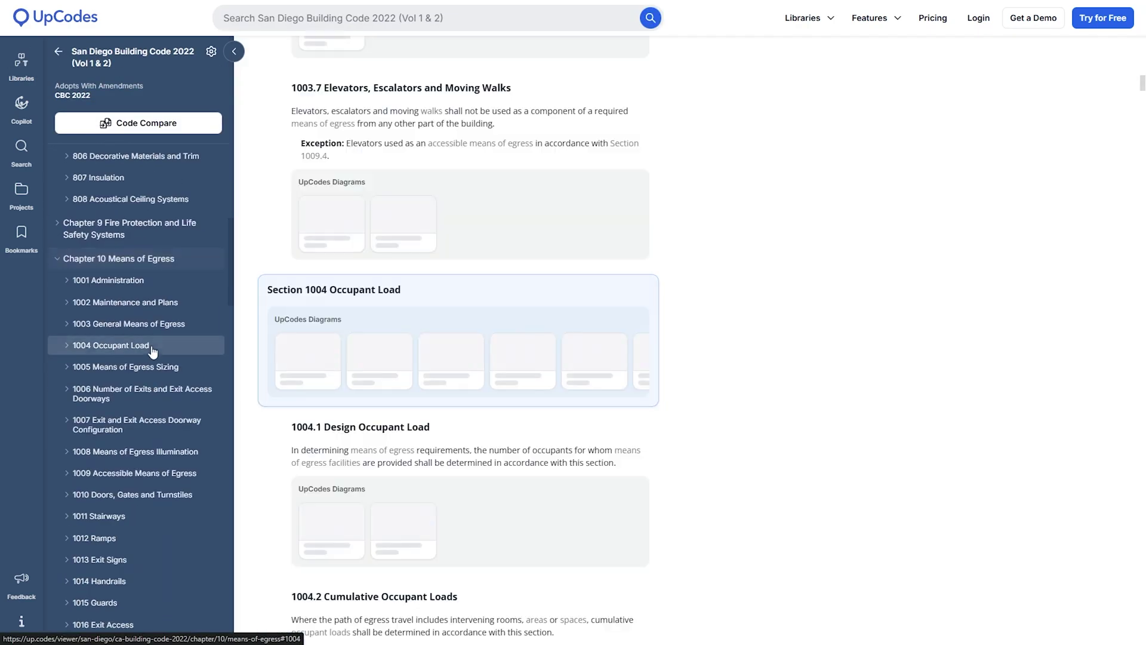
{"action": "scroll", "coordinate": [704, 312], "scroll_direction": "down", "scroll_amount": 10}
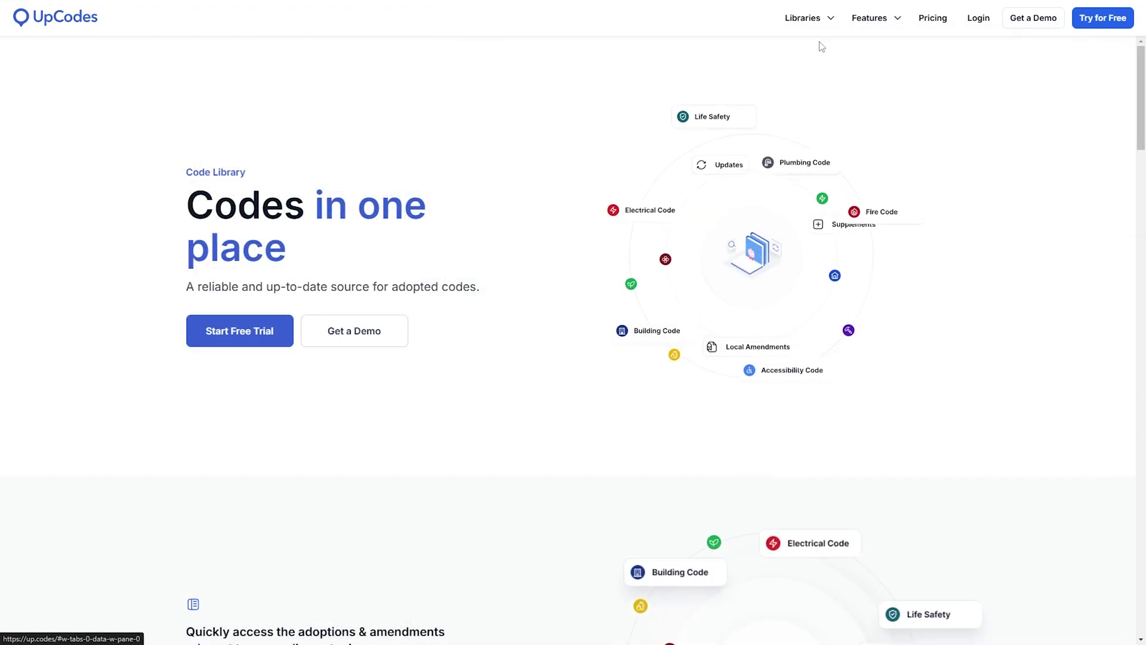
- Open the Codes library from the Libraries menu and show Houston's building codes
{"action": "mouse_move", "coordinate": [803, 18]}
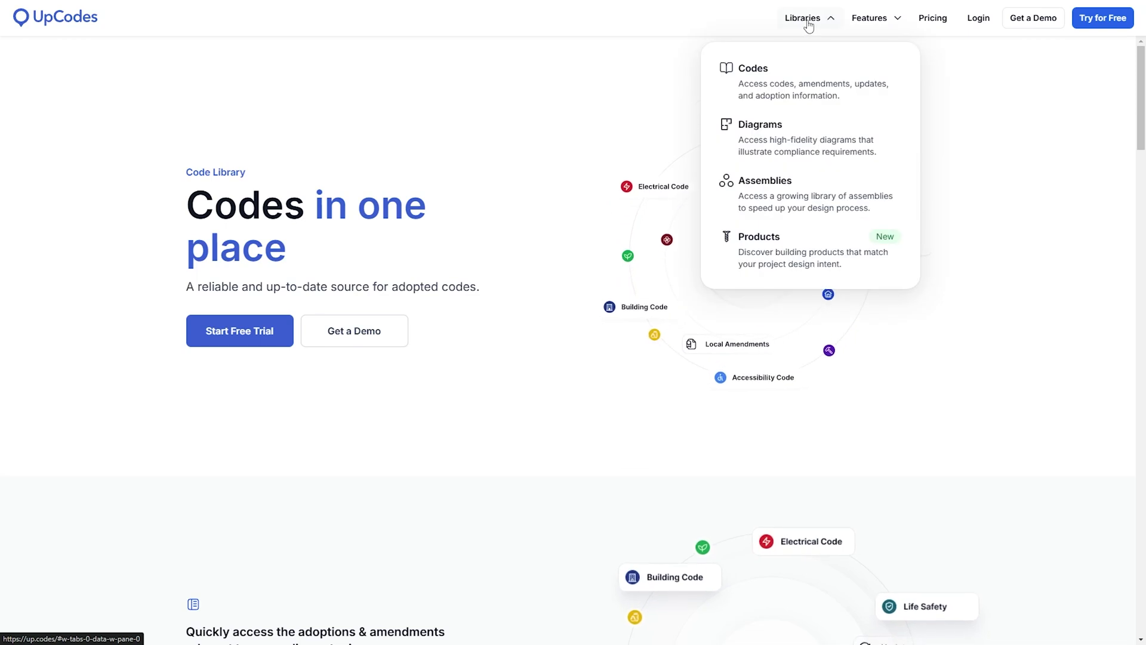
{"action": "left_click", "coordinate": [791, 80]}
{"action": "scroll", "coordinate": [108, 138], "scroll_direction": "down", "scroll_amount": 20}
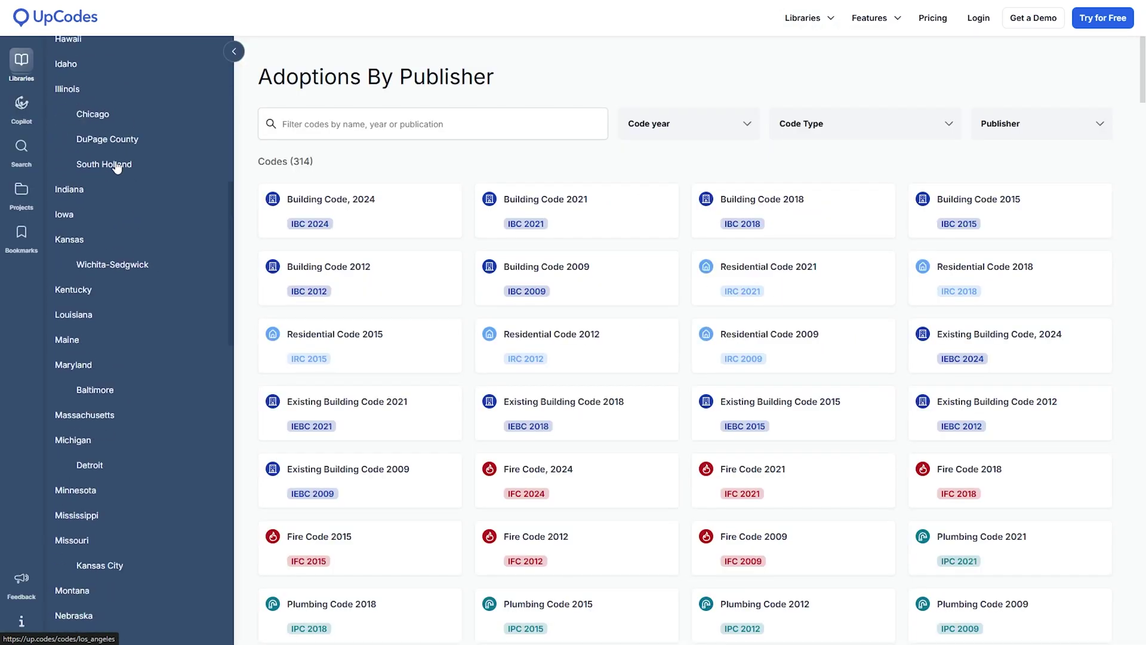
{"action": "scroll", "coordinate": [117, 167], "scroll_direction": "down", "scroll_amount": 3}
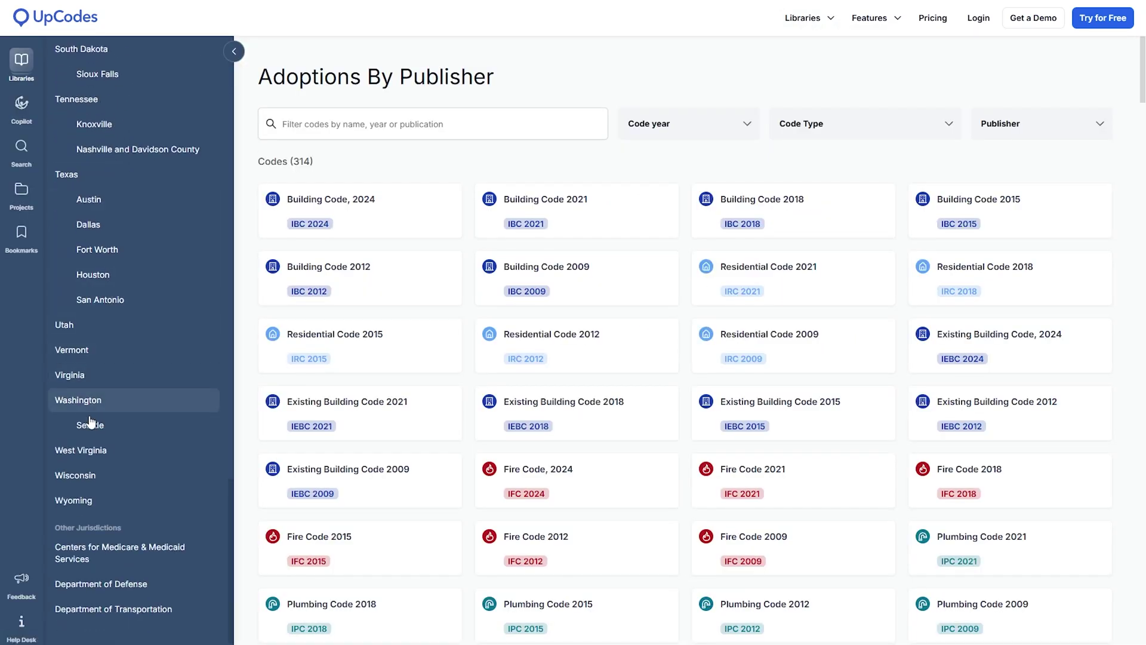
{"action": "left_click", "coordinate": [99, 278]}
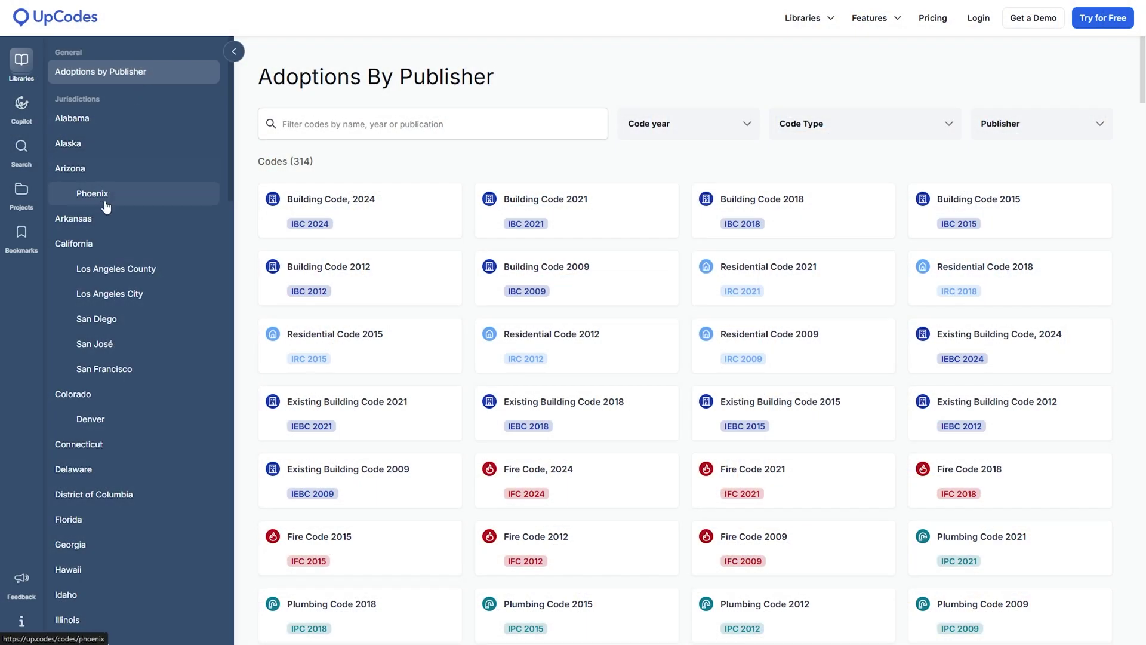
- Browse California, Los Angeles County, Los Angeles City, San Diego, San José, San Francisco, then Colorado codes
{"action": "left_click", "coordinate": [81, 253]}
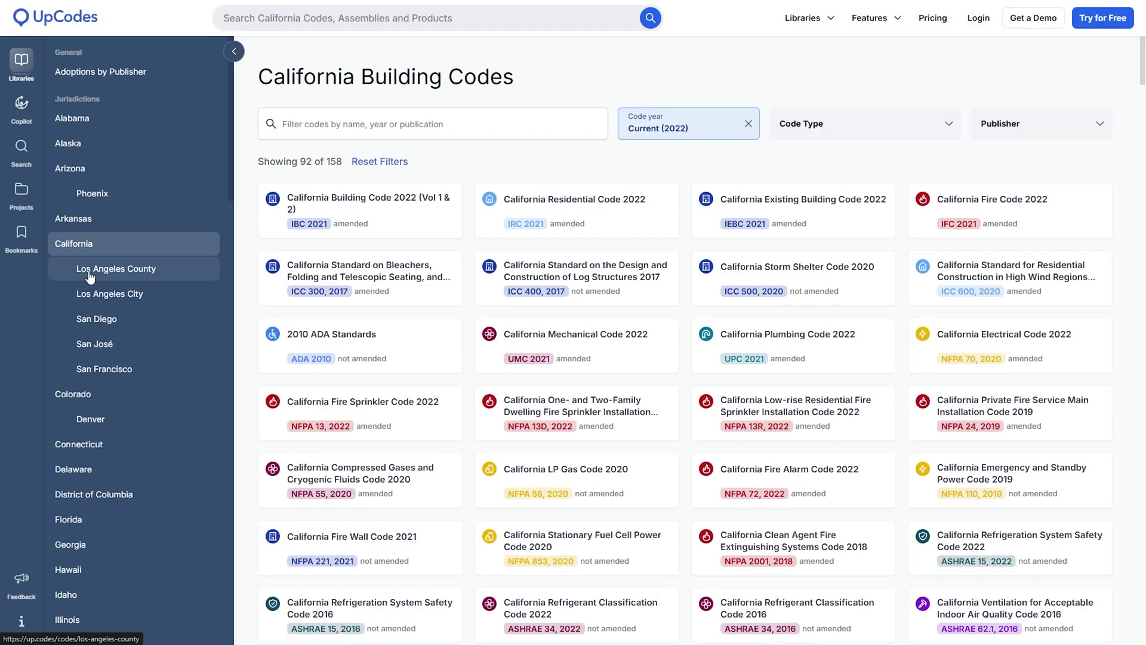
{"action": "left_click", "coordinate": [89, 275]}
{"action": "left_click", "coordinate": [94, 291]}
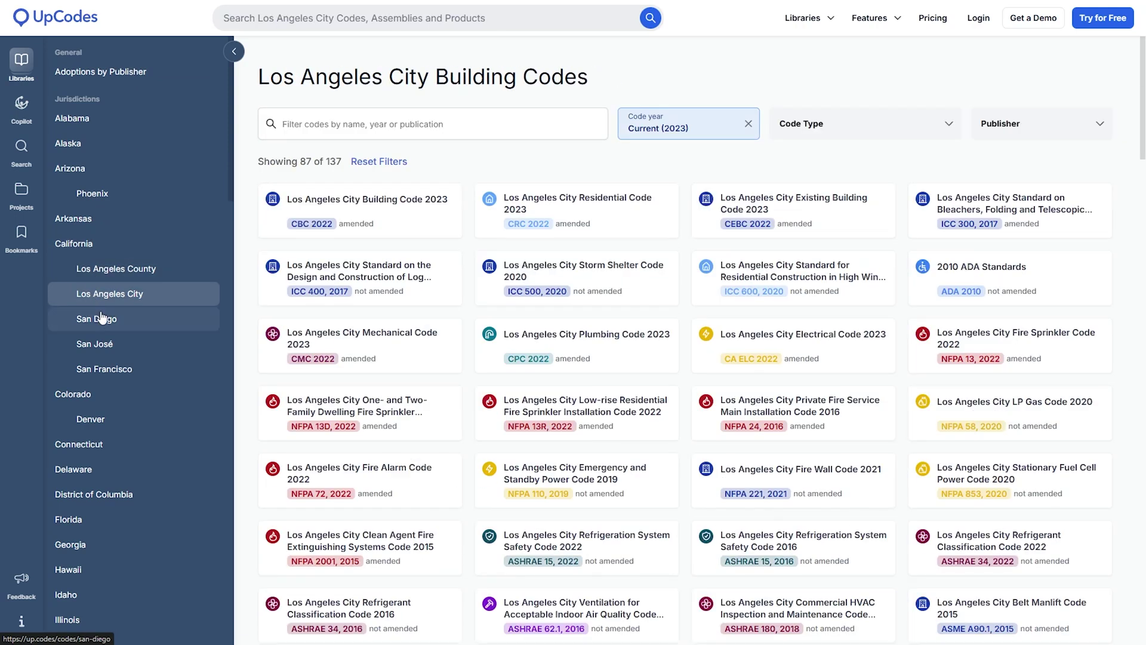
{"action": "left_click", "coordinate": [96, 319]}
{"action": "left_click", "coordinate": [106, 344]}
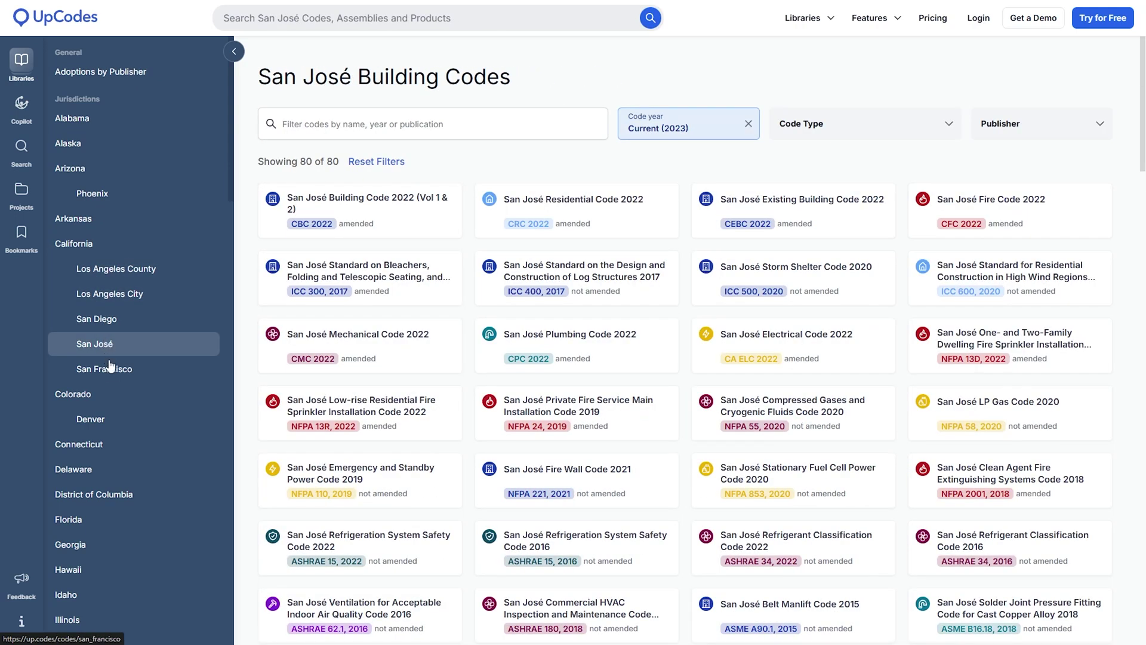
{"action": "left_click", "coordinate": [109, 366]}
{"action": "left_click", "coordinate": [107, 394]}
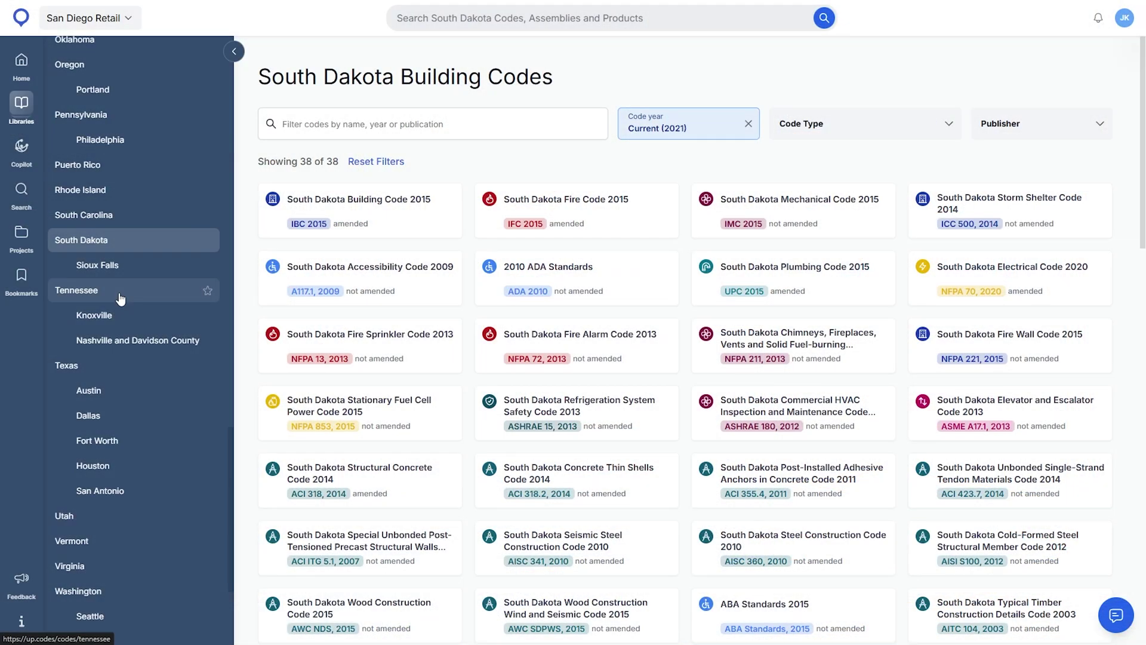
- Browse the Tennessee, Knoxville, Nashville and Houston code listings
{"action": "left_click", "coordinate": [122, 299]}
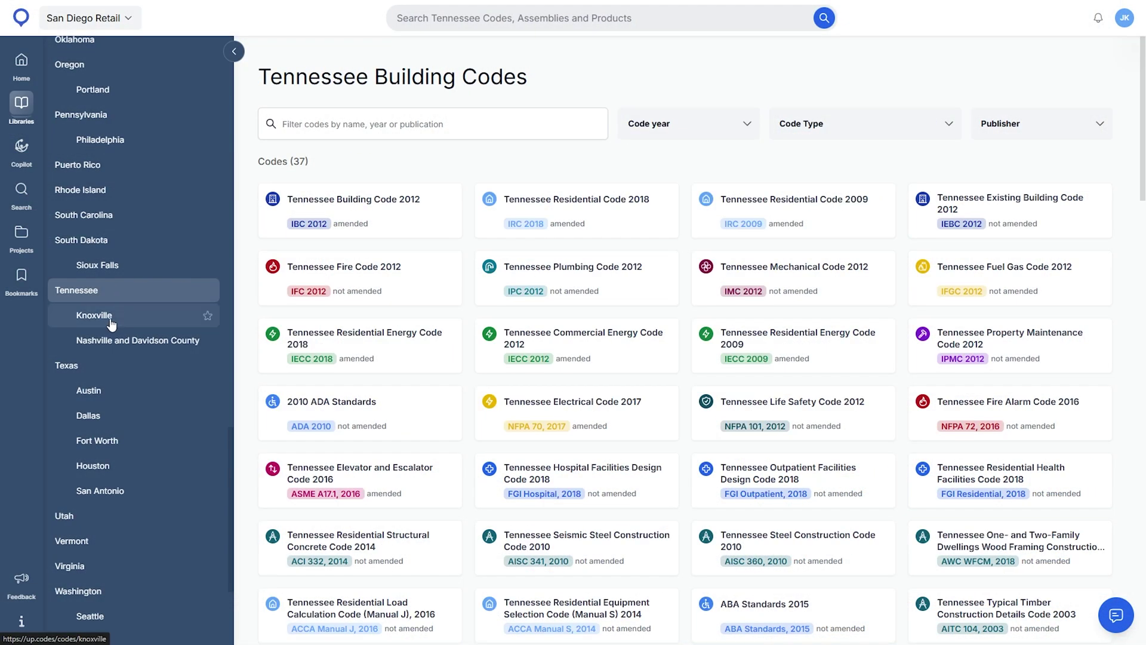
{"action": "left_click", "coordinate": [111, 324]}
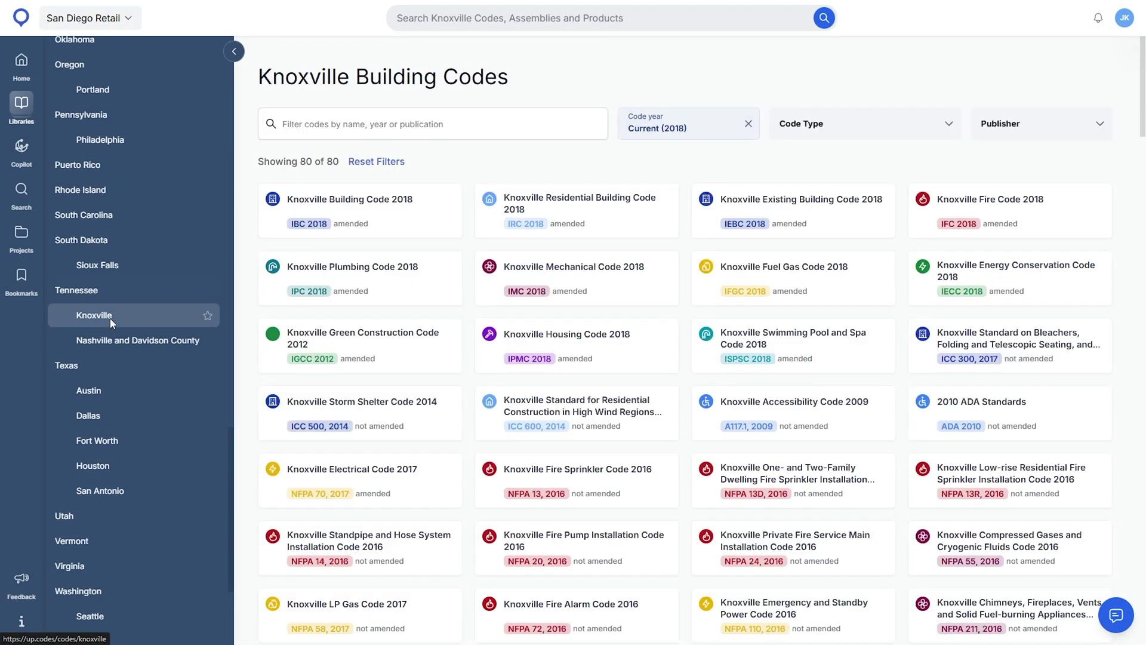
{"action": "left_click", "coordinate": [113, 349]}
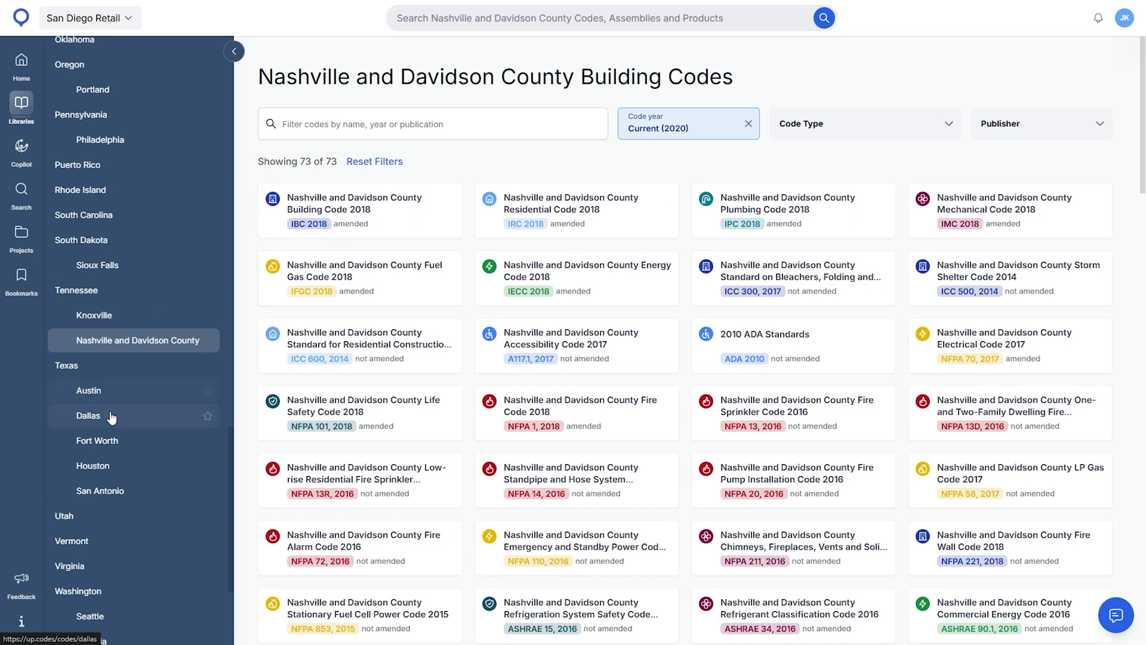
{"action": "left_click", "coordinate": [108, 464]}
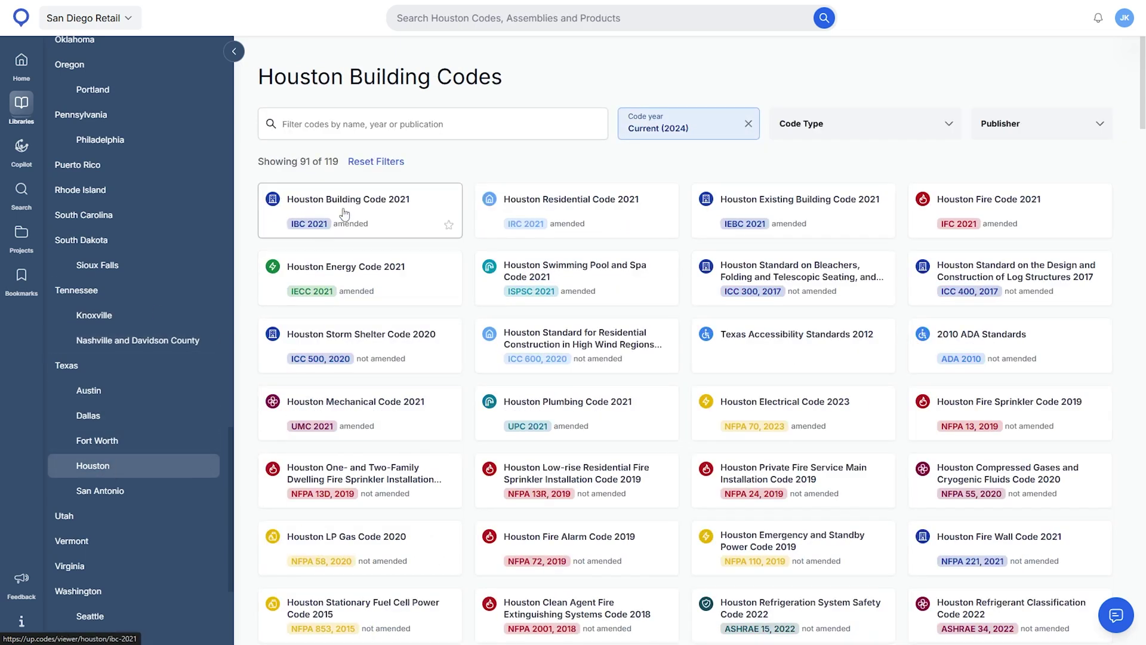
- Filter Houston's codes to code year 2022, then return to Current (2024)
{"action": "left_click", "coordinate": [676, 131]}
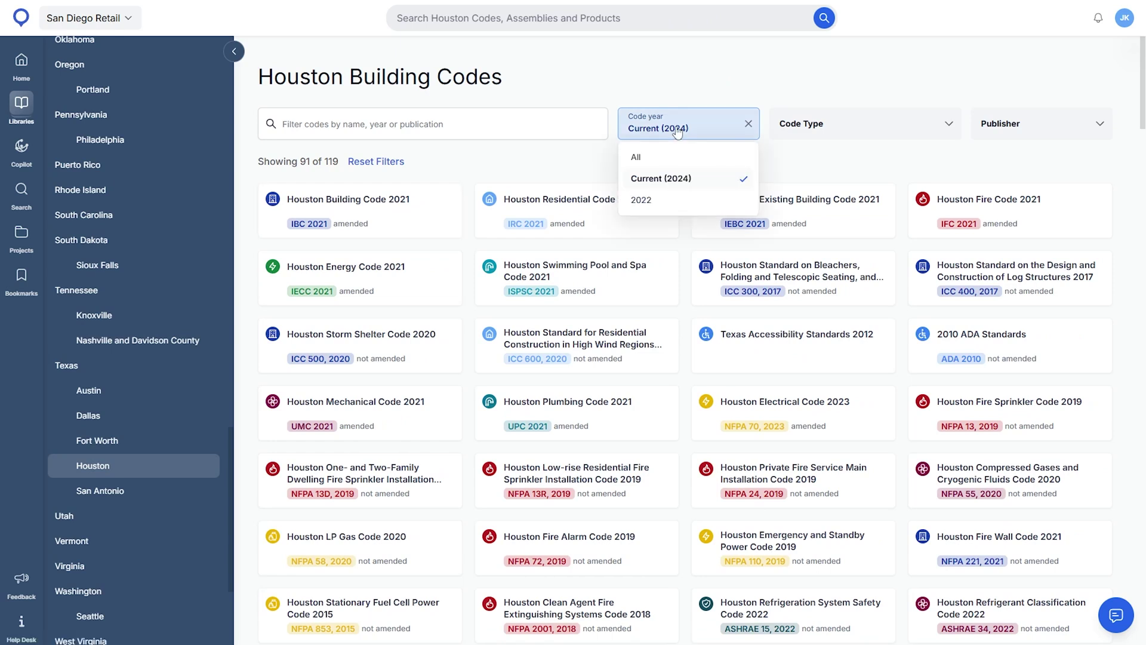
{"action": "left_click", "coordinate": [676, 203]}
{"action": "left_click", "coordinate": [685, 135]}
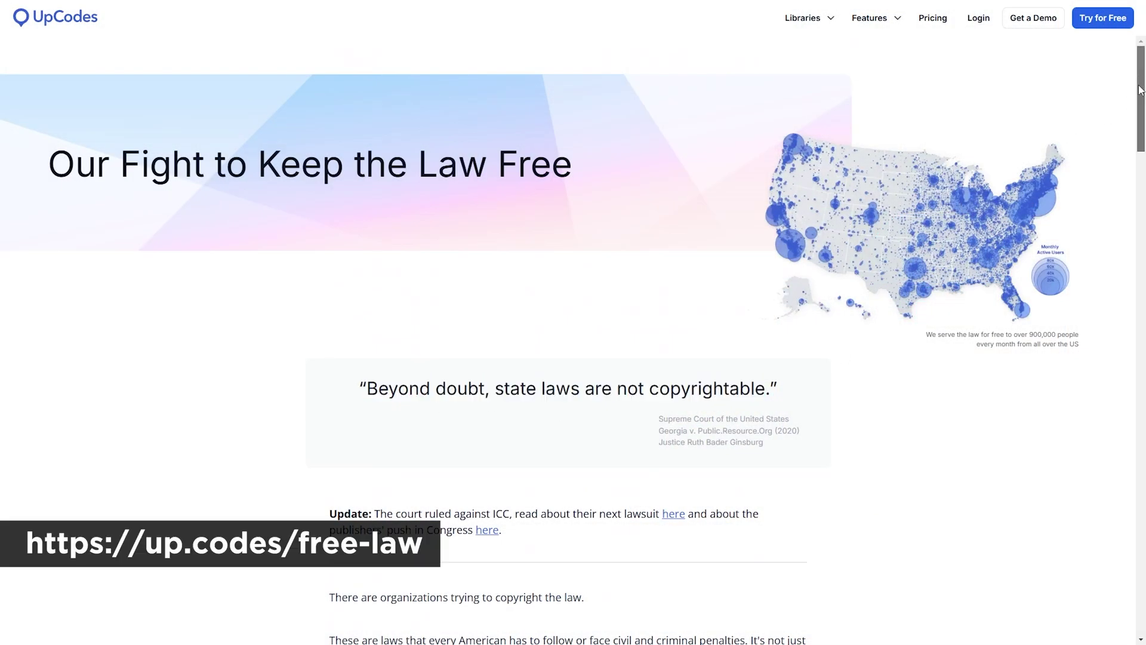
- Scroll the Code Accuracy page down to the content team section
{"action": "scroll", "coordinate": [1140, 89], "scroll_direction": "down", "scroll_amount": 7}
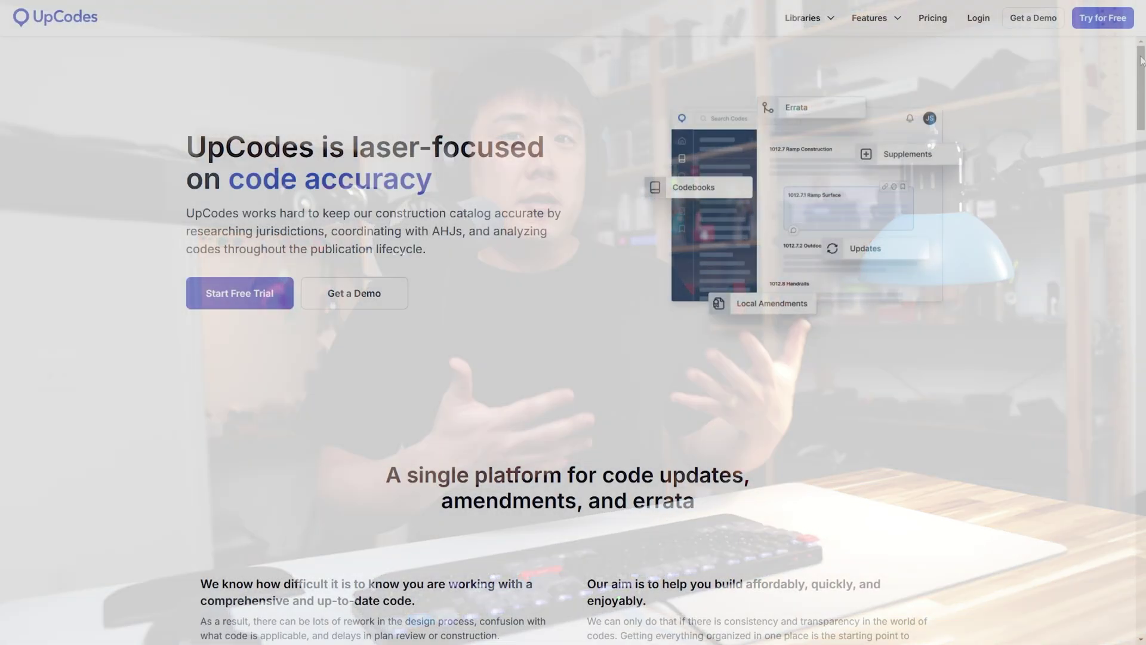
{"action": "left_click_drag", "start_coordinate": [1141, 60], "coordinate": [1141, 118]}
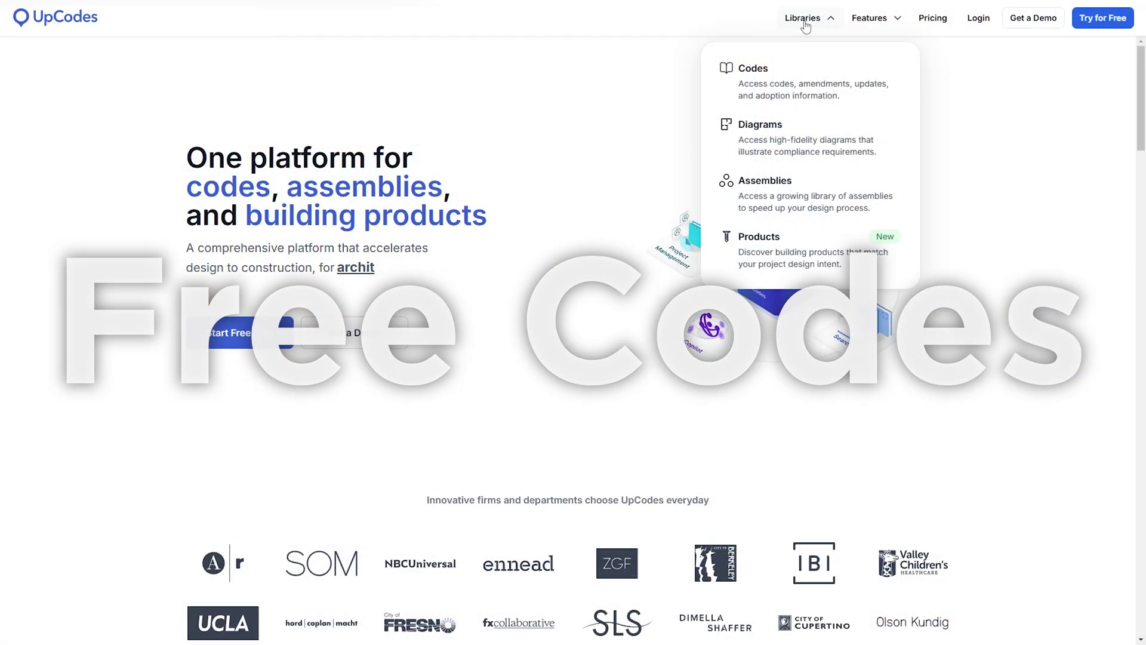
- Open the San Diego Building Code 2022 (Vol 1 & 2) via California > San Diego codes
{"action": "left_click", "coordinate": [788, 91]}
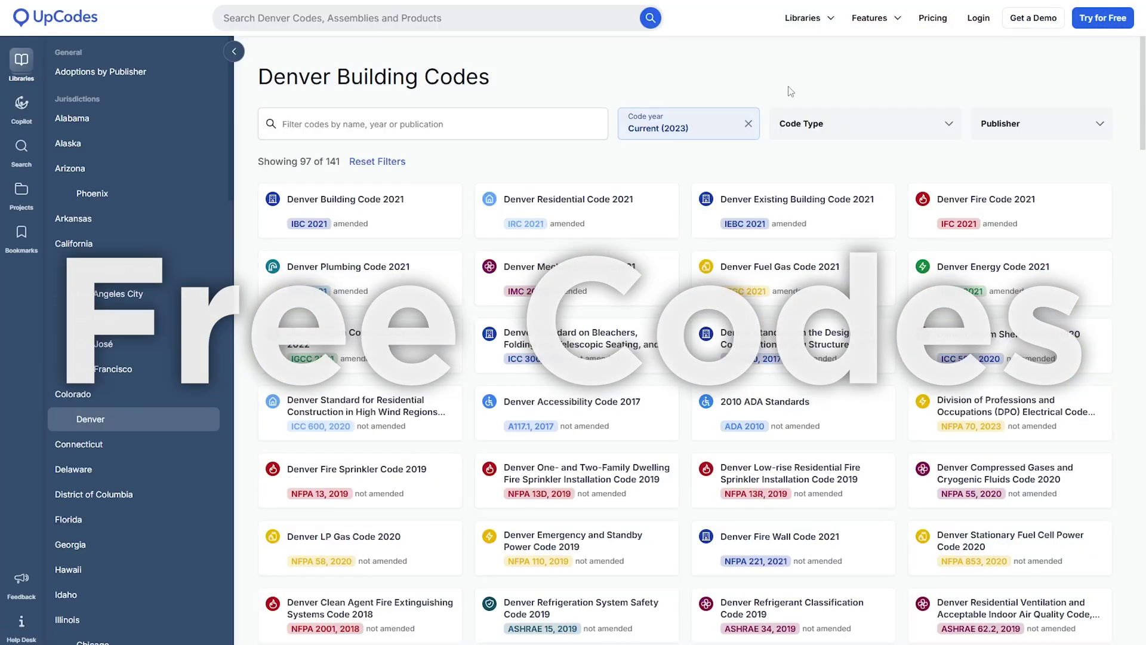
{"action": "left_click", "coordinate": [87, 247]}
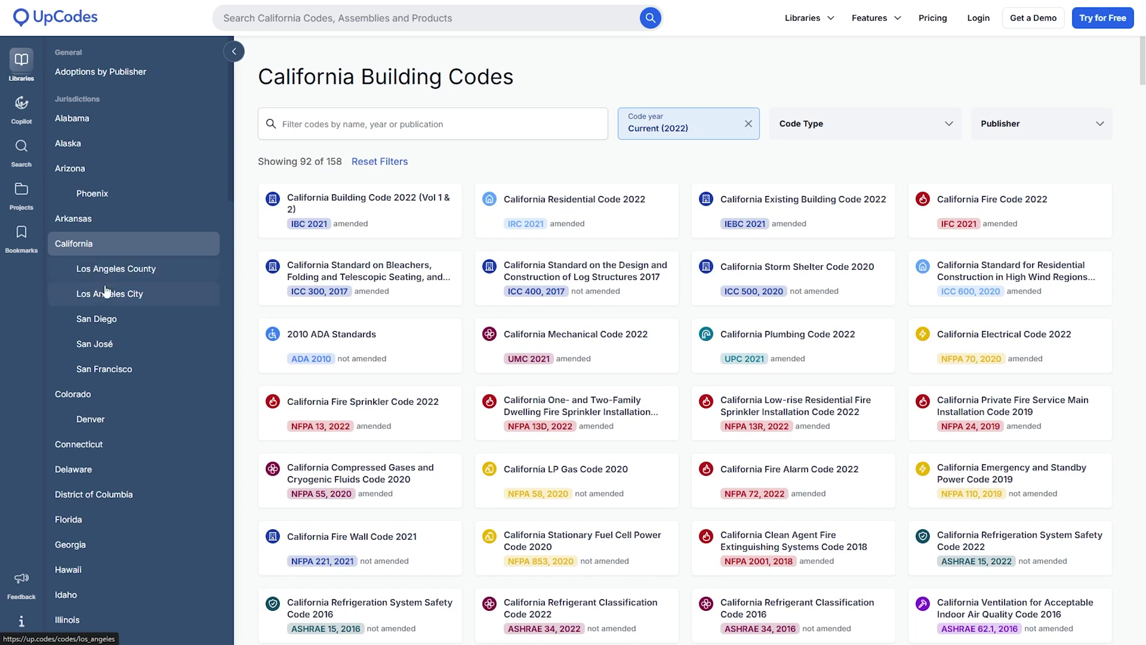
{"action": "left_click", "coordinate": [110, 325]}
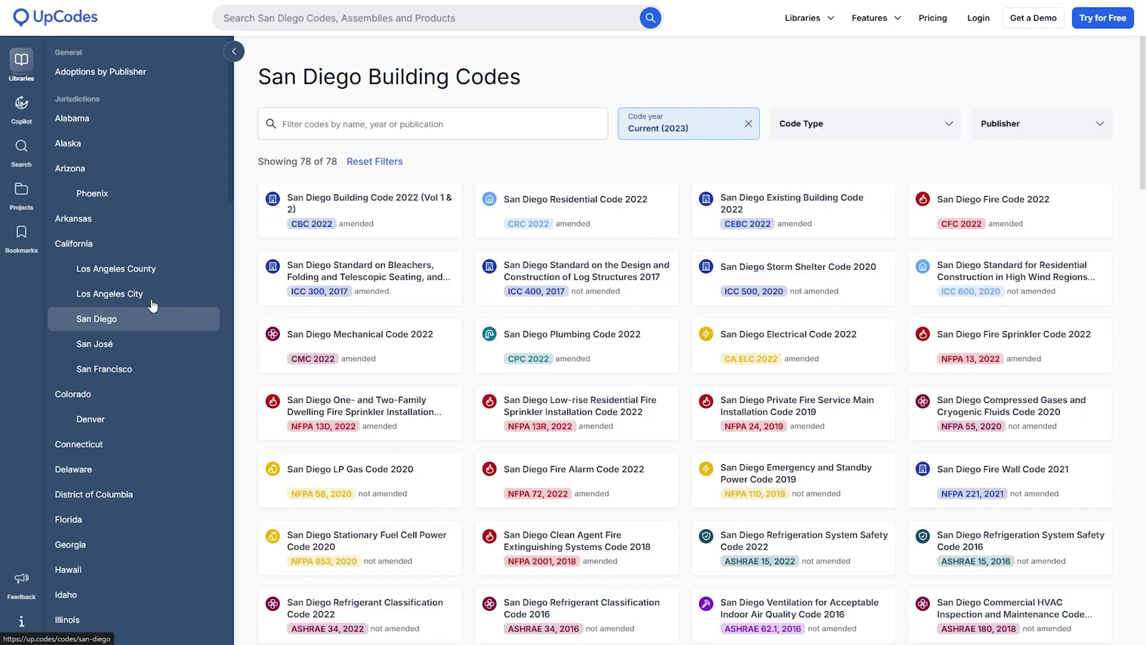
{"action": "left_click", "coordinate": [430, 206]}
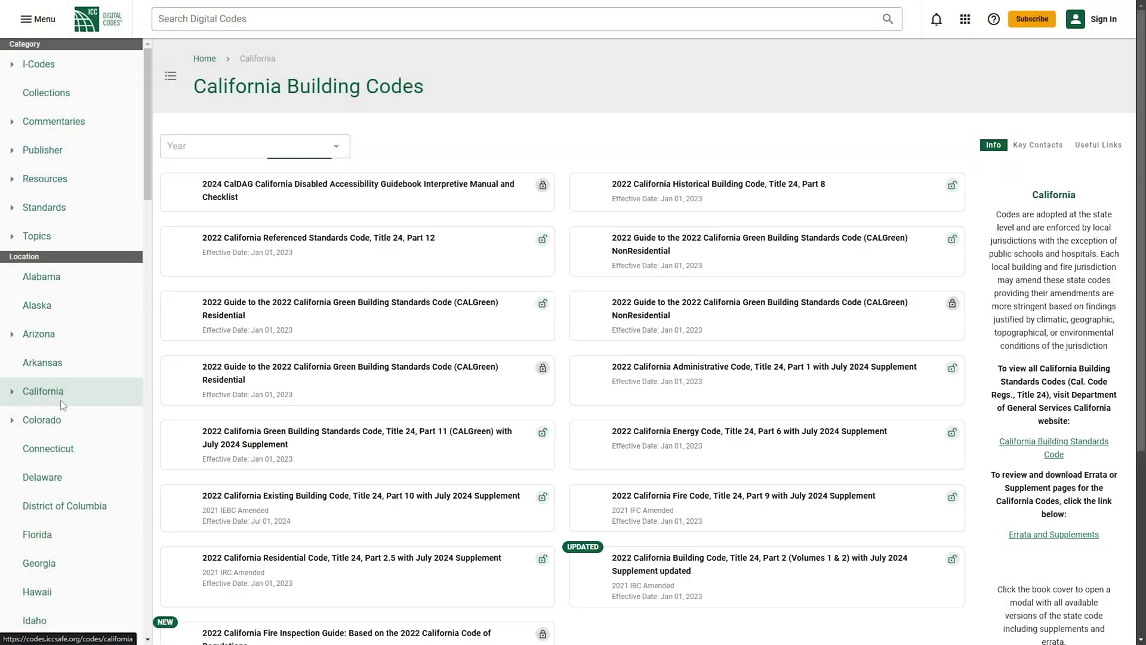
- In the 2022 CBC Part 2, go to Section 2902 and scroll Table 2902.1
{"action": "left_click", "coordinate": [670, 609]}
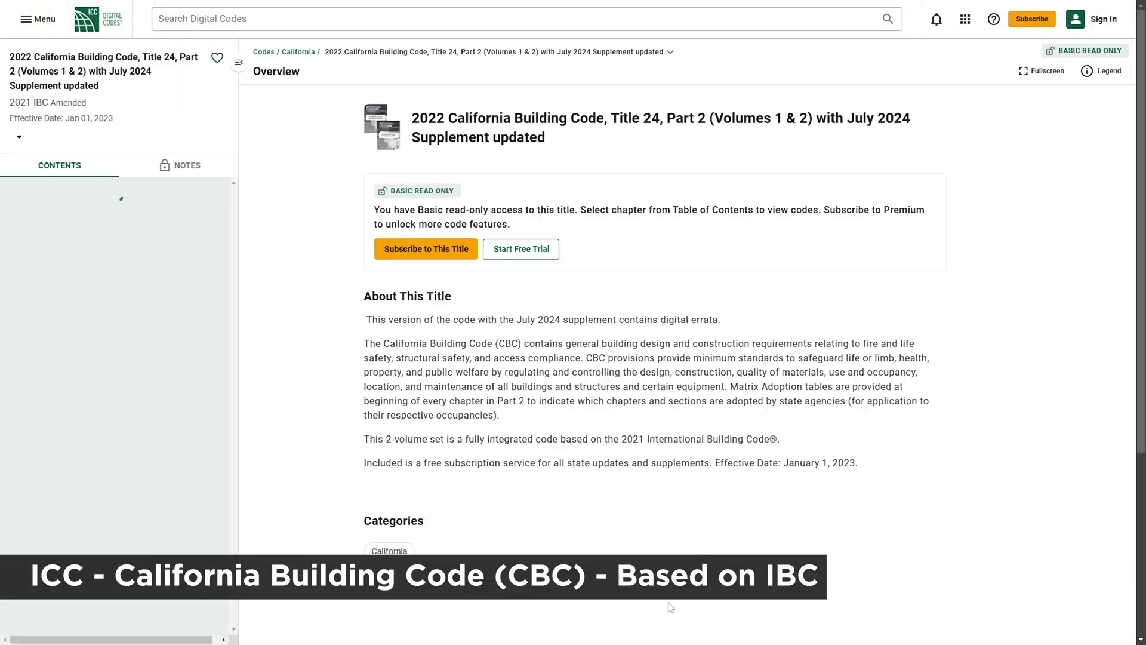
{"action": "scroll", "coordinate": [135, 371], "scroll_direction": "down", "scroll_amount": 10}
{"action": "scroll", "coordinate": [135, 371], "scroll_direction": "down", "scroll_amount": 4}
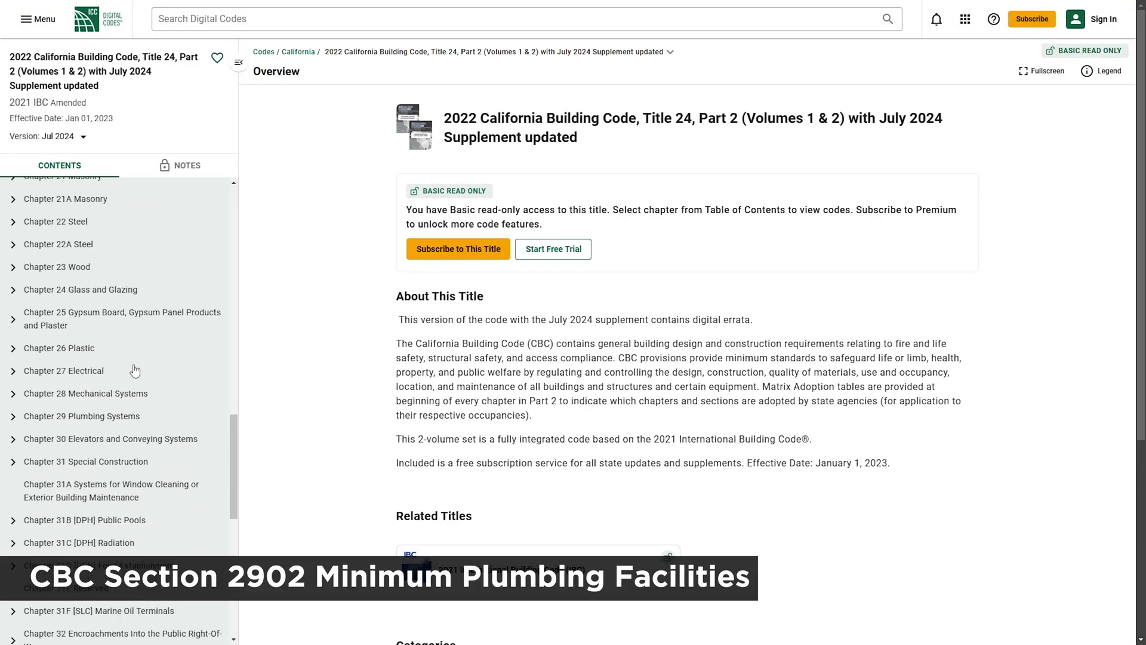
{"action": "left_click", "coordinate": [120, 414]}
{"action": "left_click", "coordinate": [169, 233]}
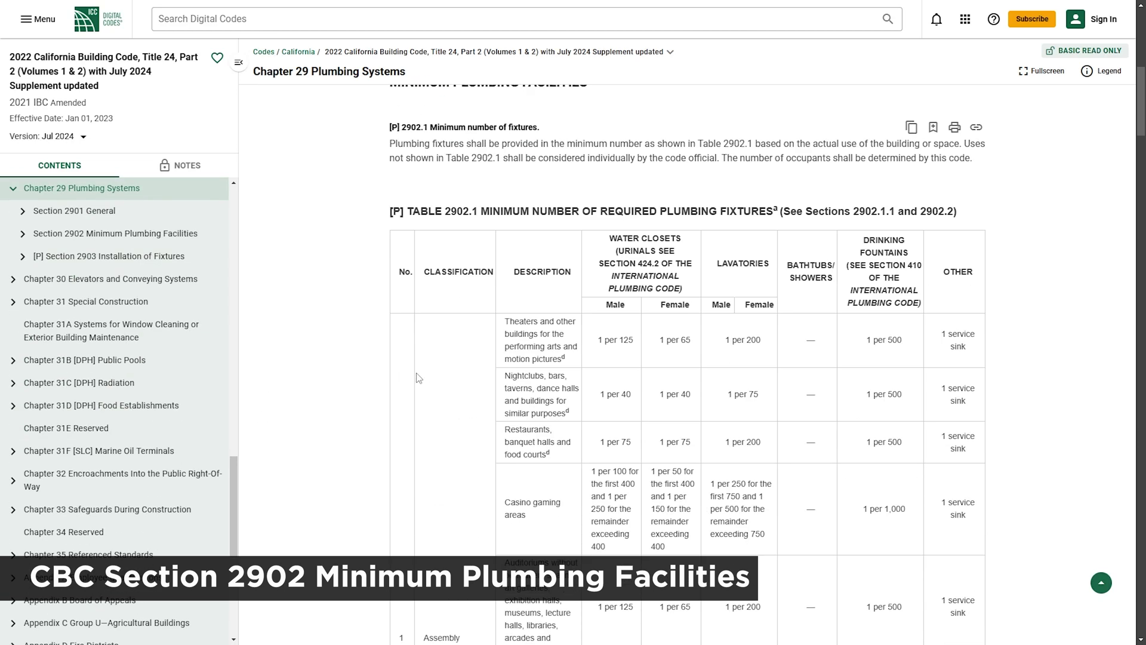
{"action": "scroll", "coordinate": [418, 378], "scroll_direction": "down", "scroll_amount": 4}
{"action": "scroll", "coordinate": [418, 377], "scroll_direction": "down", "scroll_amount": 8}
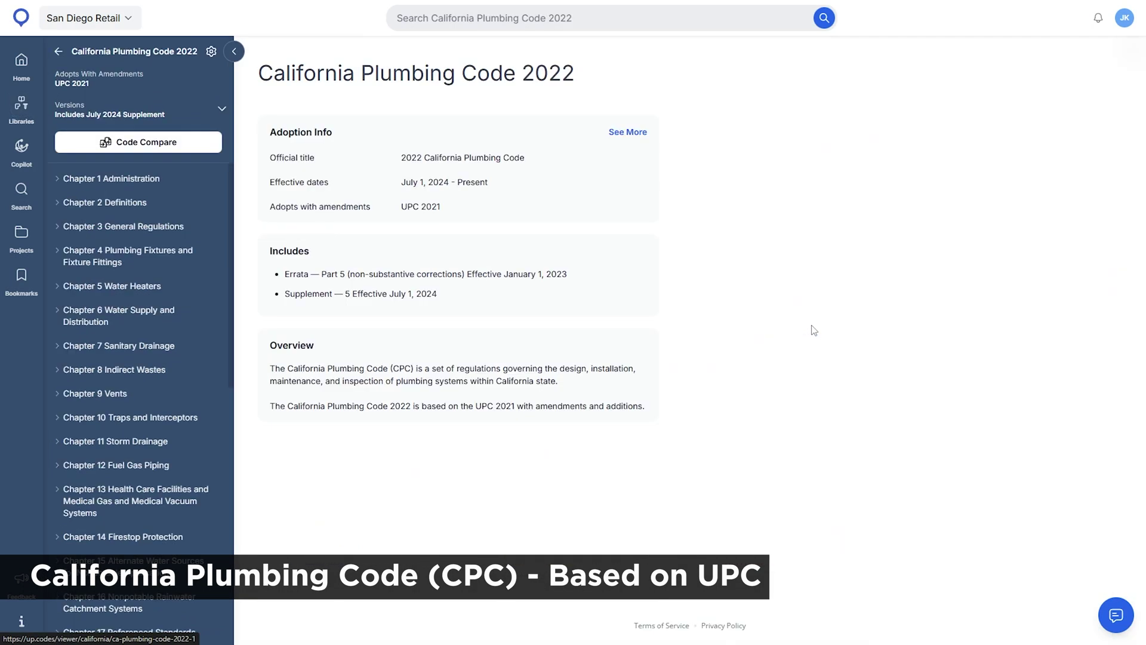
- Expand Chapter 4 and go to 422.0 Minimum Number of Required Fixtures, scrolling to Table 422.1
{"action": "left_click", "coordinate": [59, 255]}
{"action": "scroll", "coordinate": [114, 388], "scroll_direction": "down", "scroll_amount": 3}
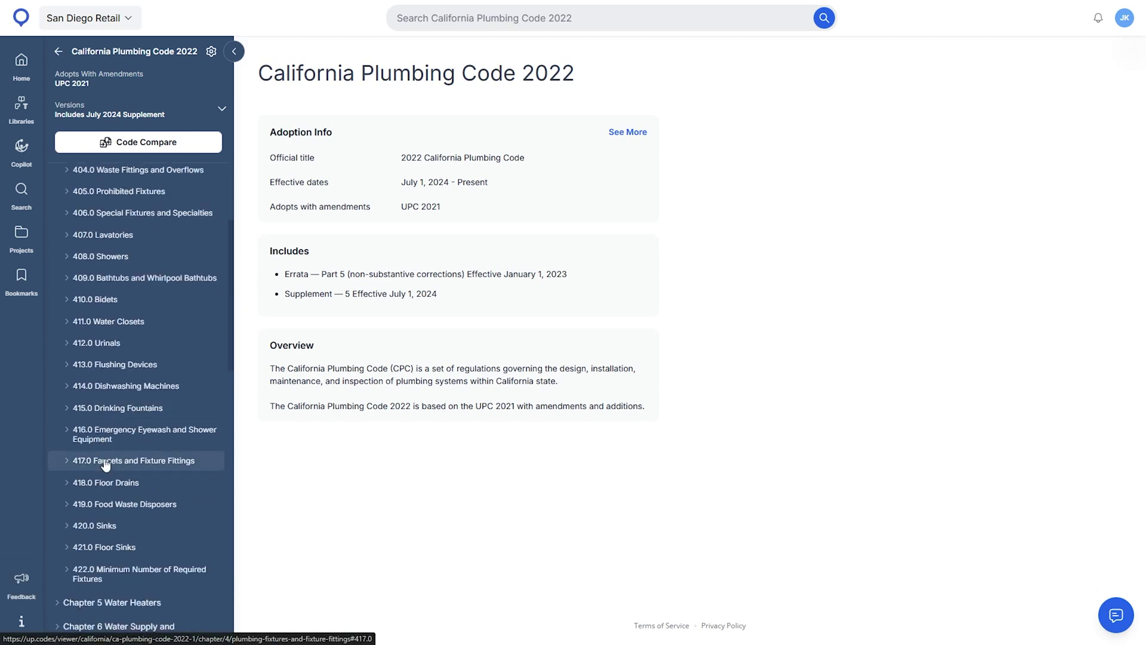
{"action": "left_click", "coordinate": [113, 461]}
{"action": "scroll", "coordinate": [621, 440], "scroll_direction": "down", "scroll_amount": 10}
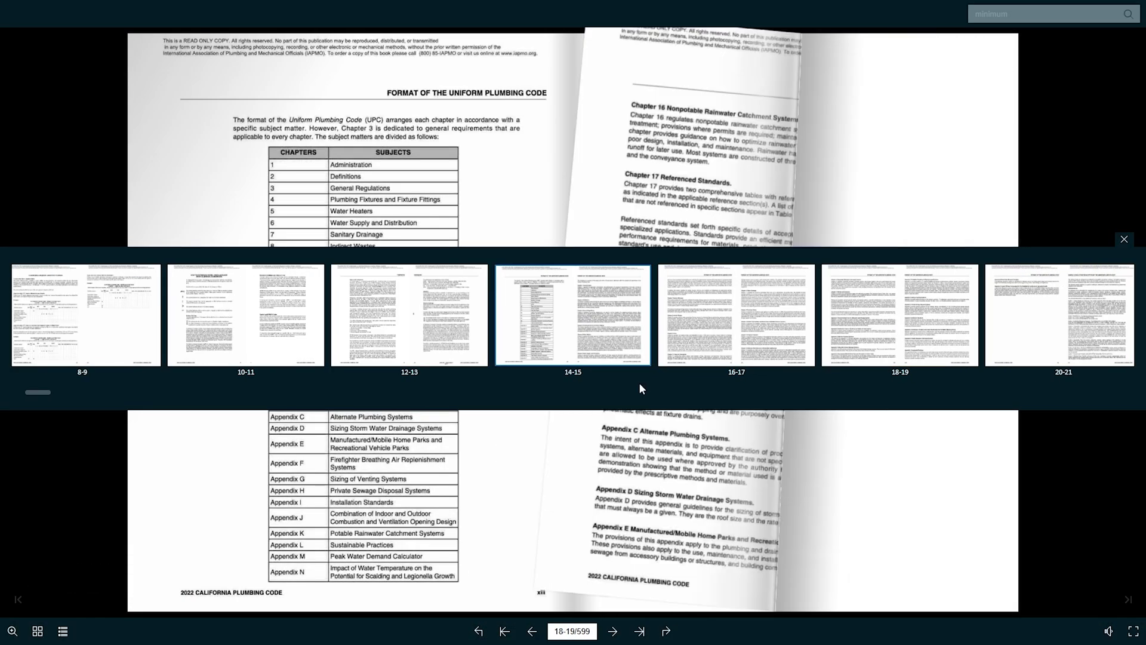
- Search the flipbook for 'minimum', open the required fixtures result, and reach Table 422.1
{"action": "left_click", "coordinate": [1053, 14]}
{"action": "key", "text": "Return"}
{"action": "left_click", "coordinate": [115, 118]}
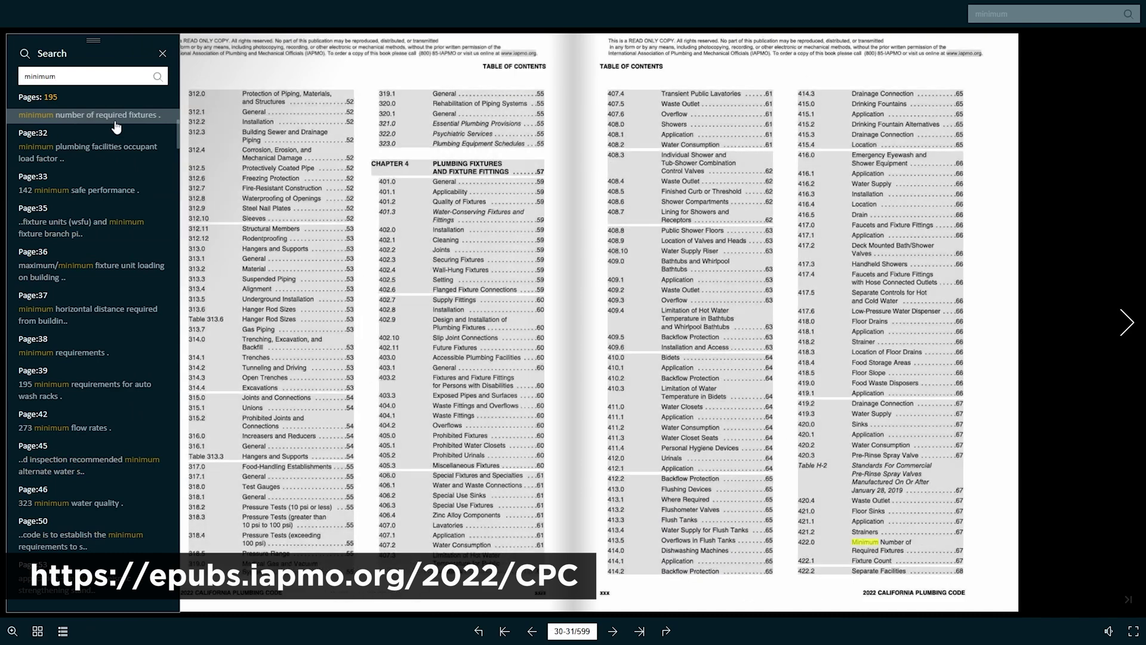
{"action": "left_click", "coordinate": [621, 226]}
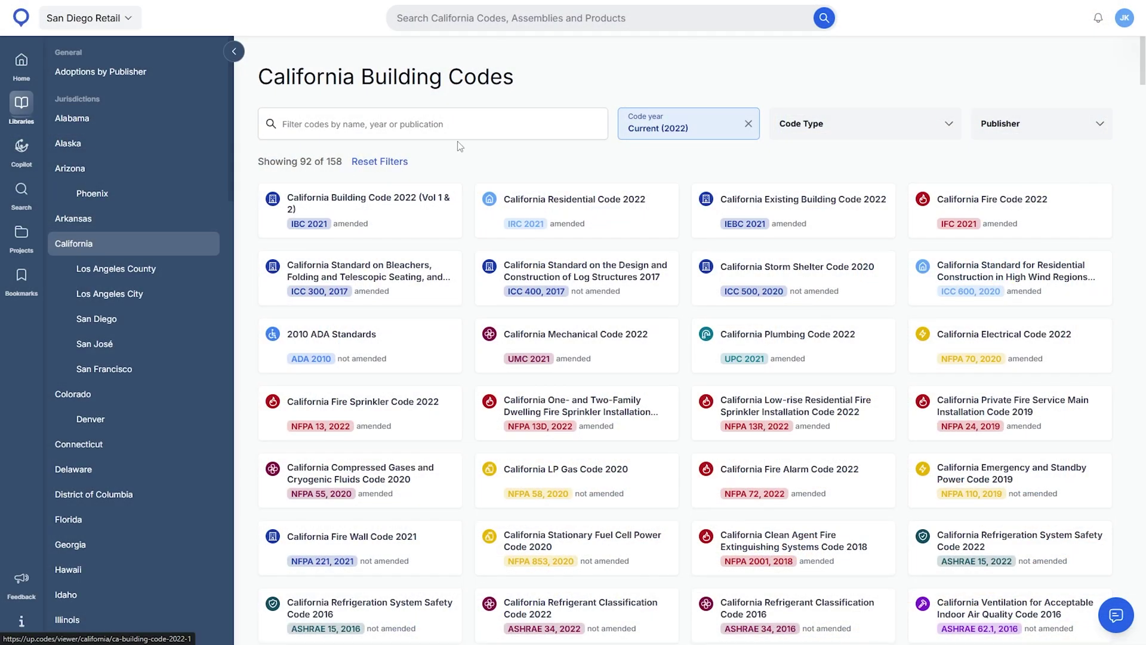
- Look over the California Building Code 2022 (Vol 1 & 2), then return to the California code library
{"action": "left_click", "coordinate": [395, 224]}
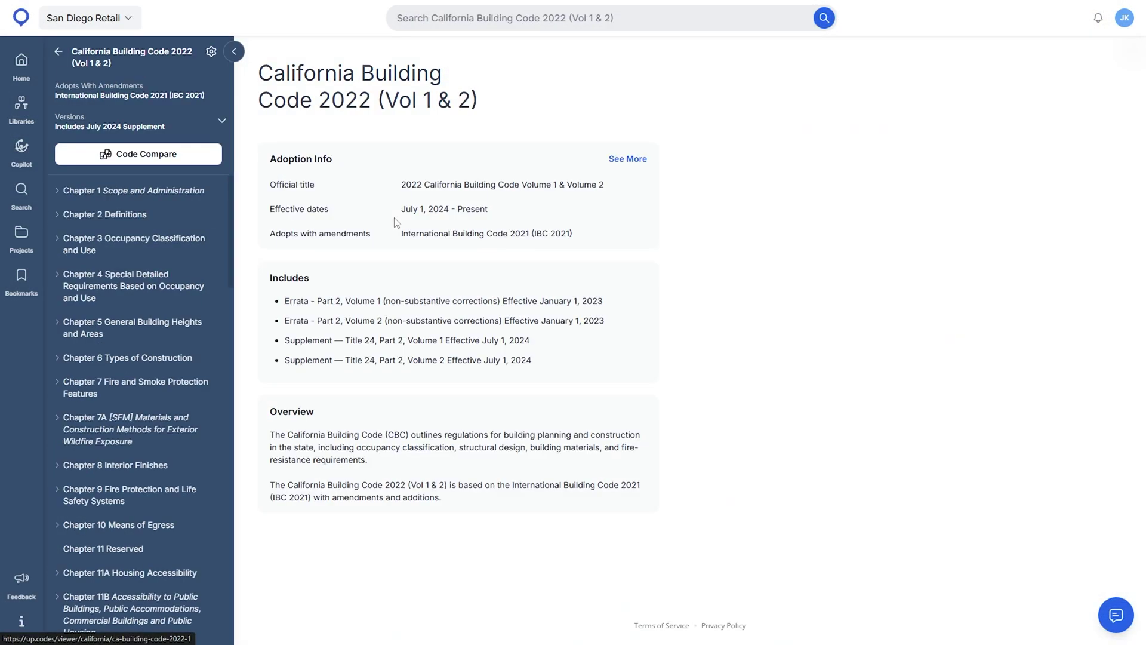
{"action": "scroll", "coordinate": [128, 317], "scroll_direction": "down", "scroll_amount": 15}
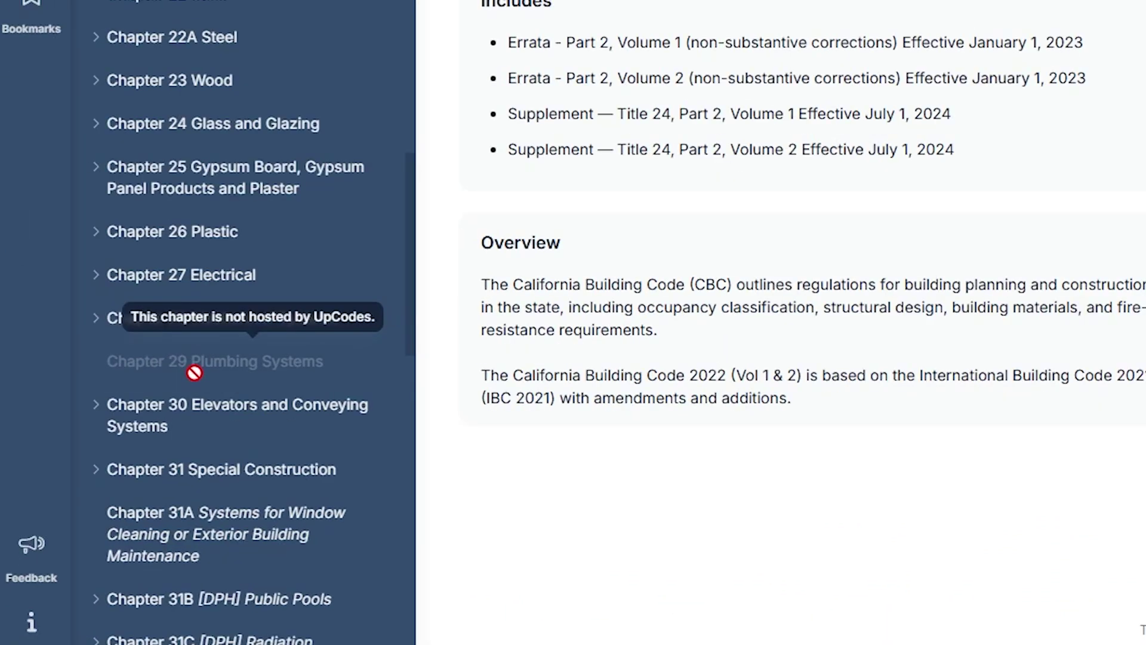
{"action": "left_click", "coordinate": [62, 53]}
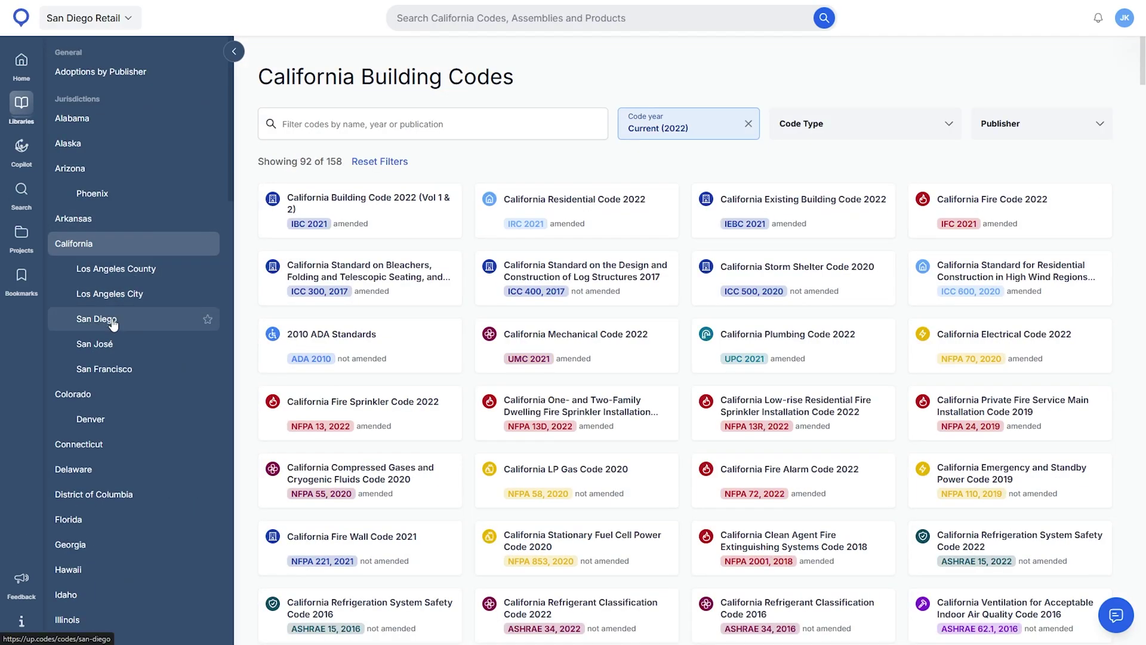
- Open the San Diego Plumbing Code 2022 at section 422.0 Minimum Number of Required Fixtures
{"action": "left_click", "coordinate": [113, 324]}
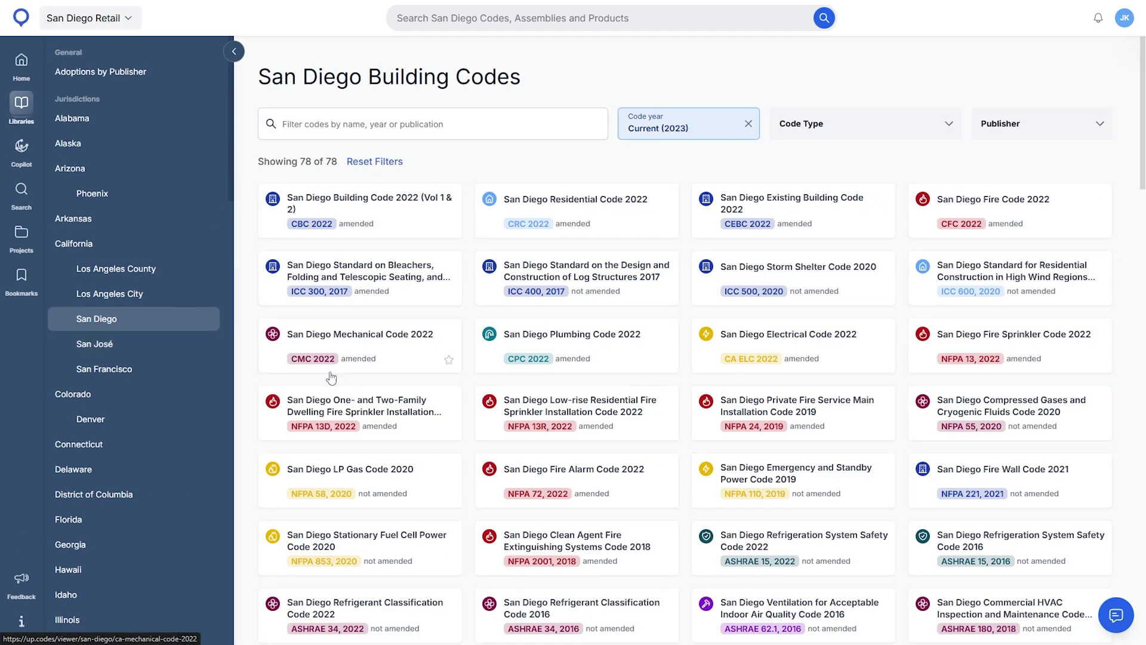
{"action": "left_click", "coordinate": [568, 341]}
{"action": "left_click", "coordinate": [107, 233]}
{"action": "scroll", "coordinate": [137, 418], "scroll_direction": "down", "scroll_amount": 5}
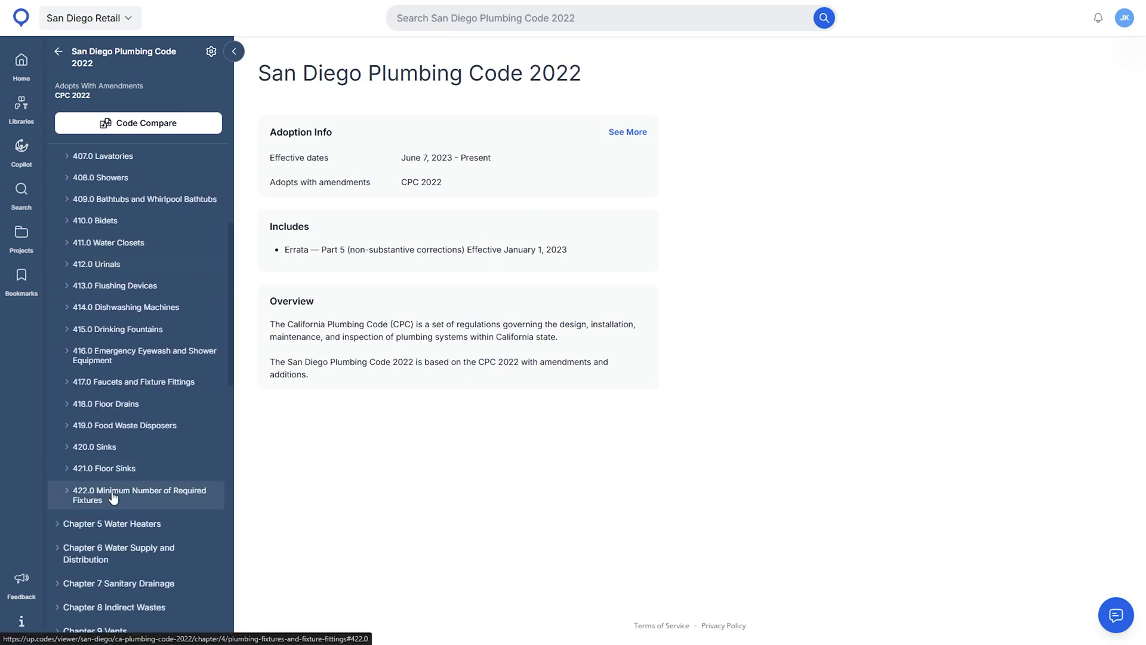
{"action": "left_click", "coordinate": [119, 495]}
{"action": "scroll", "coordinate": [906, 307], "scroll_direction": "down", "scroll_amount": 15}
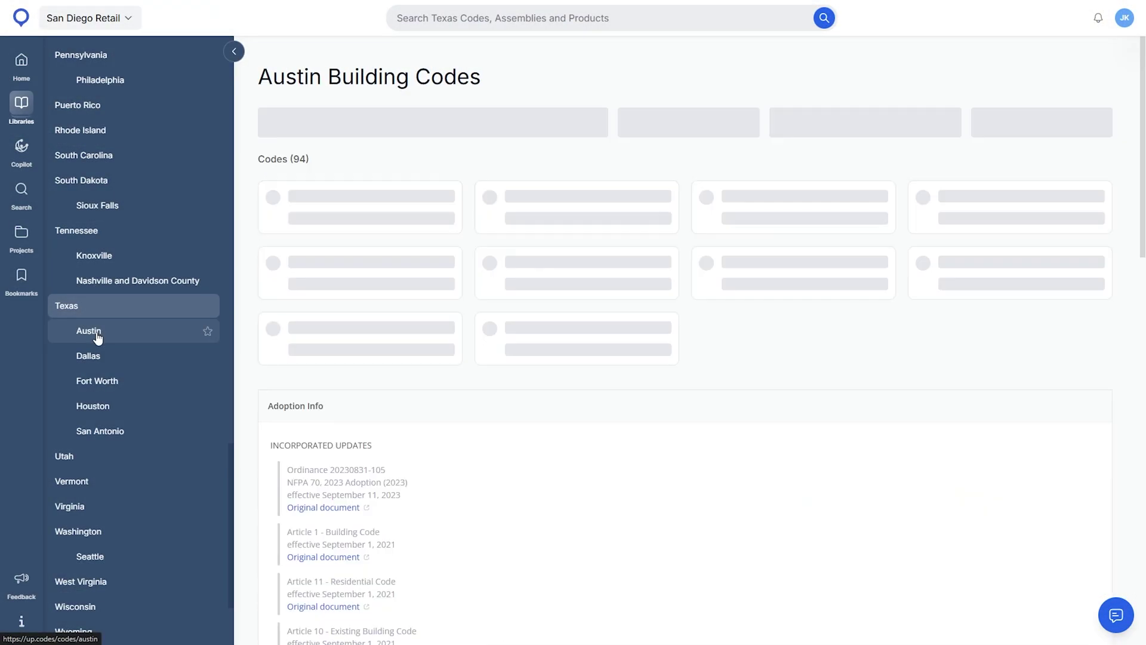
- Show the Dallas, Fort Worth and Houston building code libraries
{"action": "left_click", "coordinate": [100, 360]}
{"action": "left_click", "coordinate": [97, 381]}
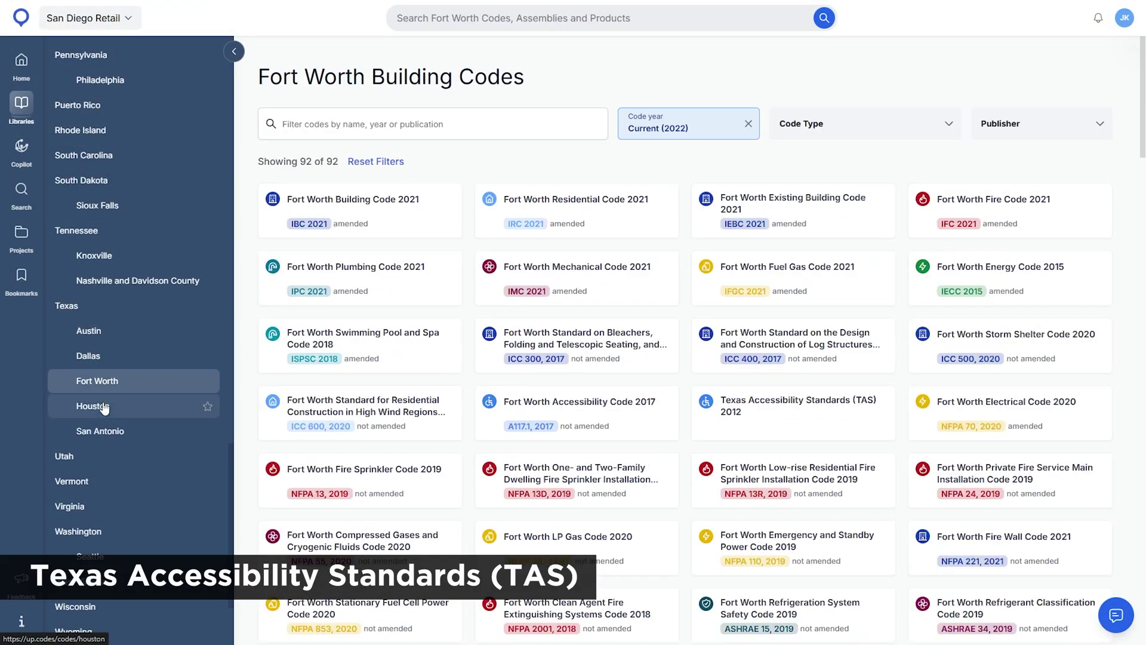
{"action": "left_click", "coordinate": [103, 407]}
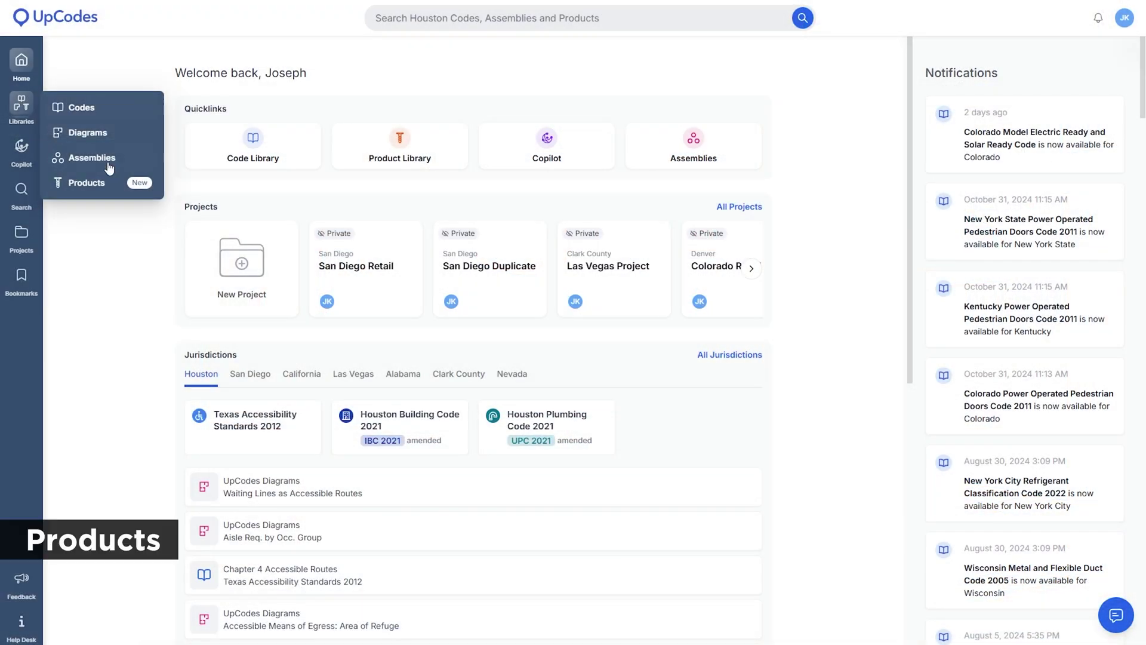
- Search the product library for 'sheetrock'
{"action": "left_click", "coordinate": [87, 190]}
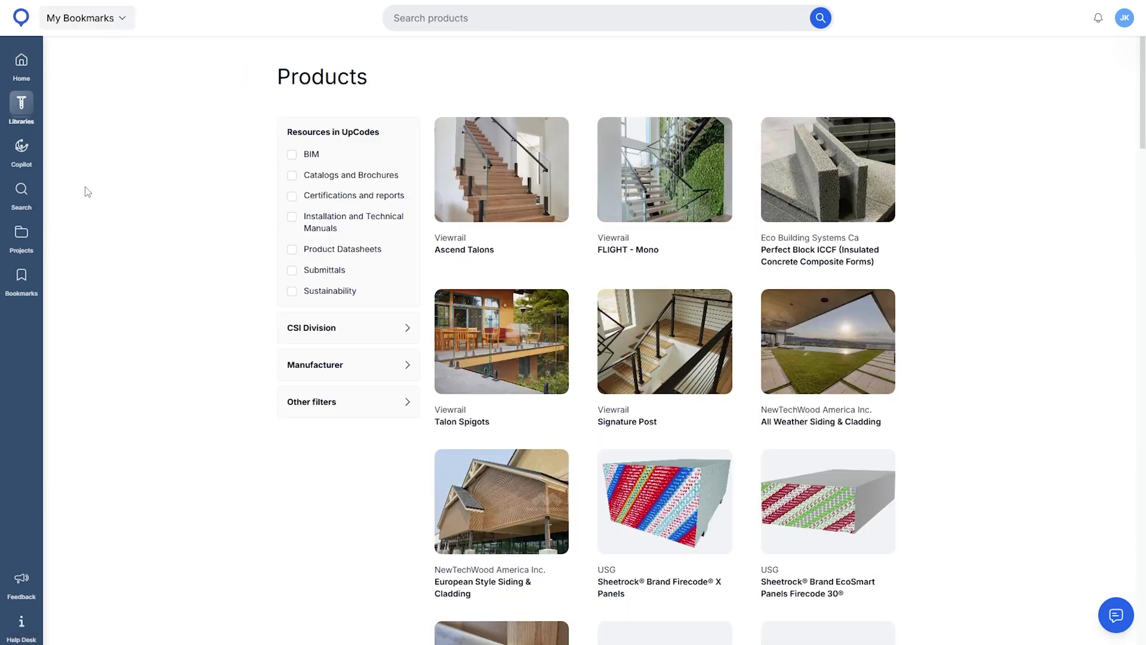
{"action": "scroll", "coordinate": [956, 233], "scroll_direction": "down", "scroll_amount": 5}
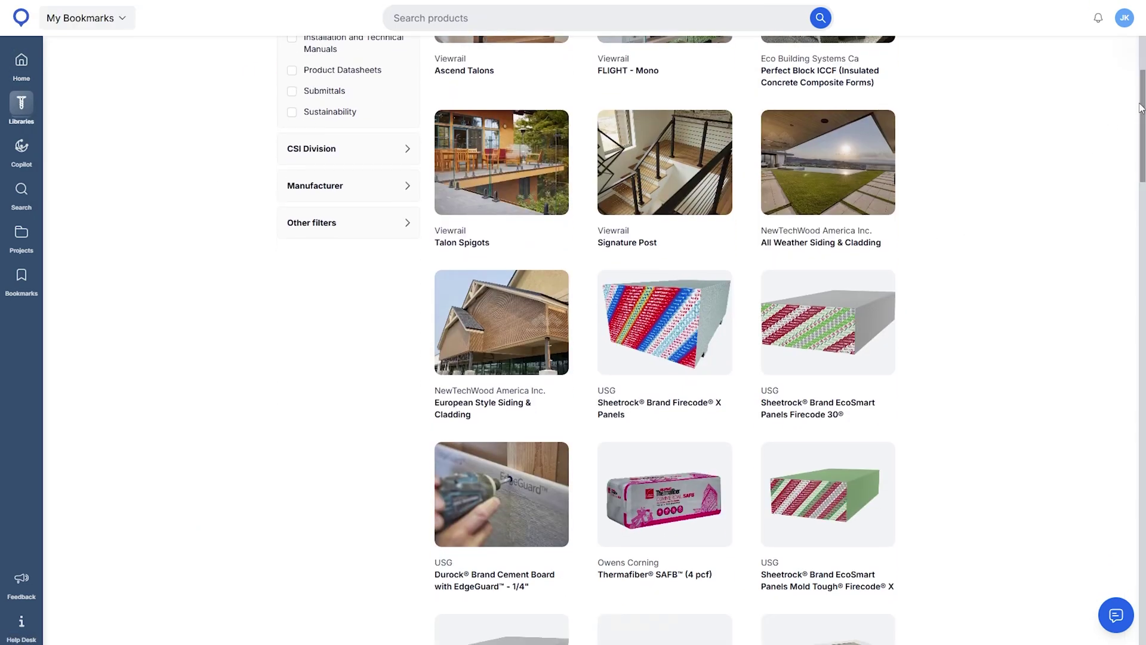
{"action": "left_click_drag", "start_coordinate": [1141, 142], "coordinate": [1125, 572]}
{"action": "scroll", "coordinate": [1125, 572], "scroll_direction": "down", "scroll_amount": 1}
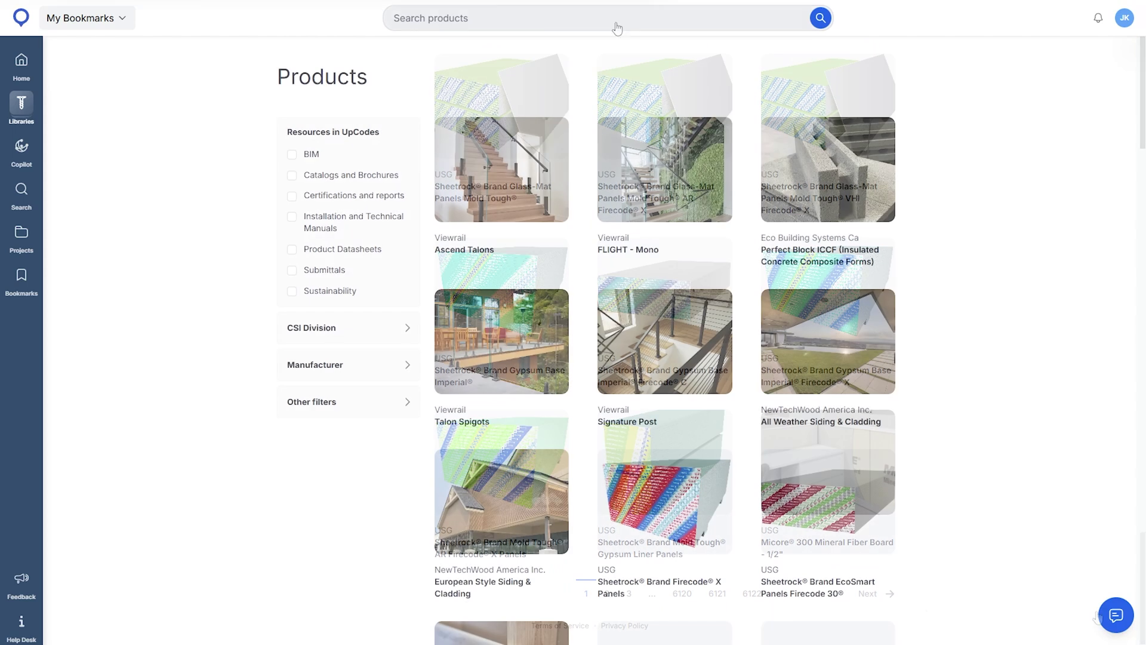
{"action": "left_click", "coordinate": [618, 22]}
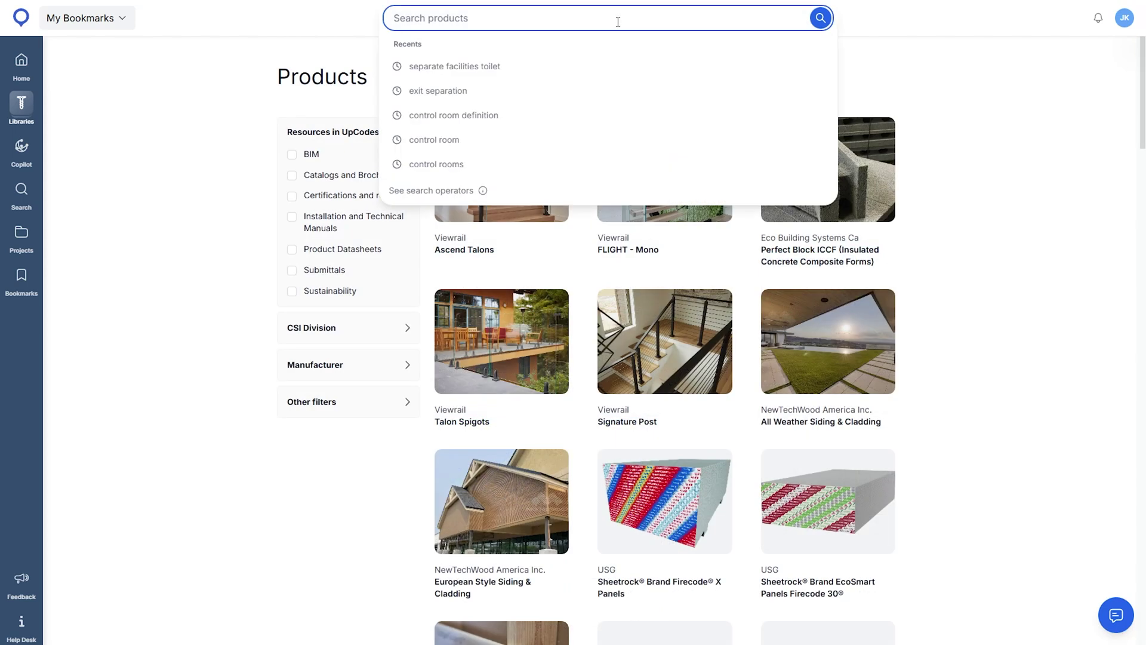
{"action": "type", "text": "sheetrock"}
{"action": "key", "text": "Return"}
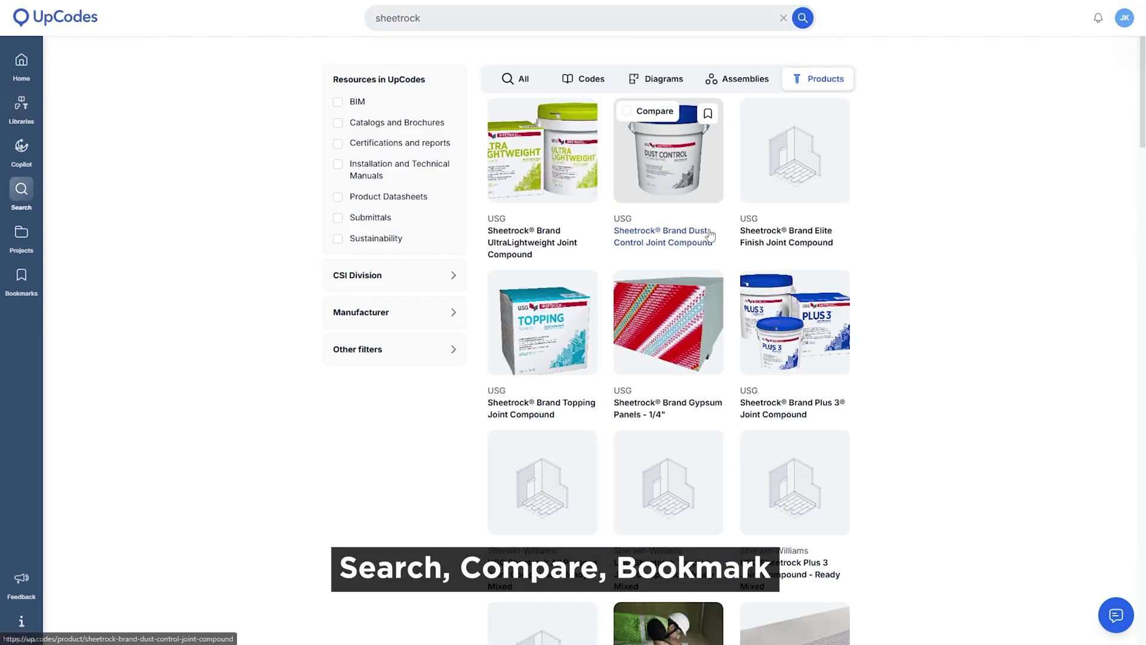
- Add the Sheetrock Brand Gypsum Panels to comparison and save them to bookmarks
{"action": "left_click", "coordinate": [647, 289]}
{"action": "left_click", "coordinate": [708, 285]}
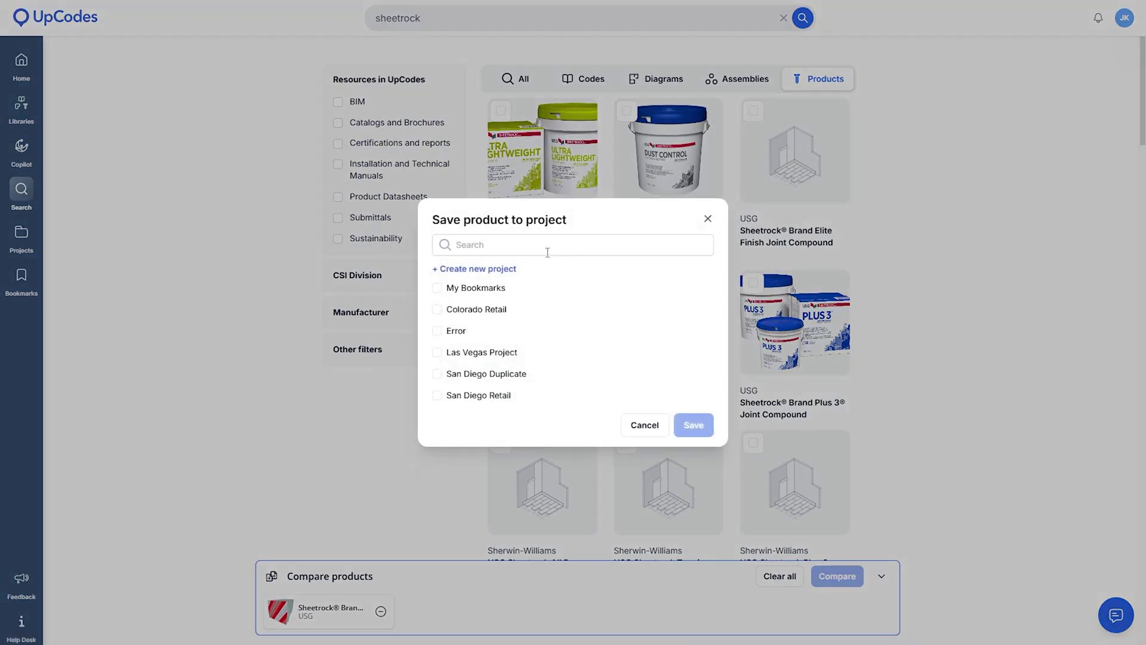
{"action": "left_click", "coordinate": [704, 428]}
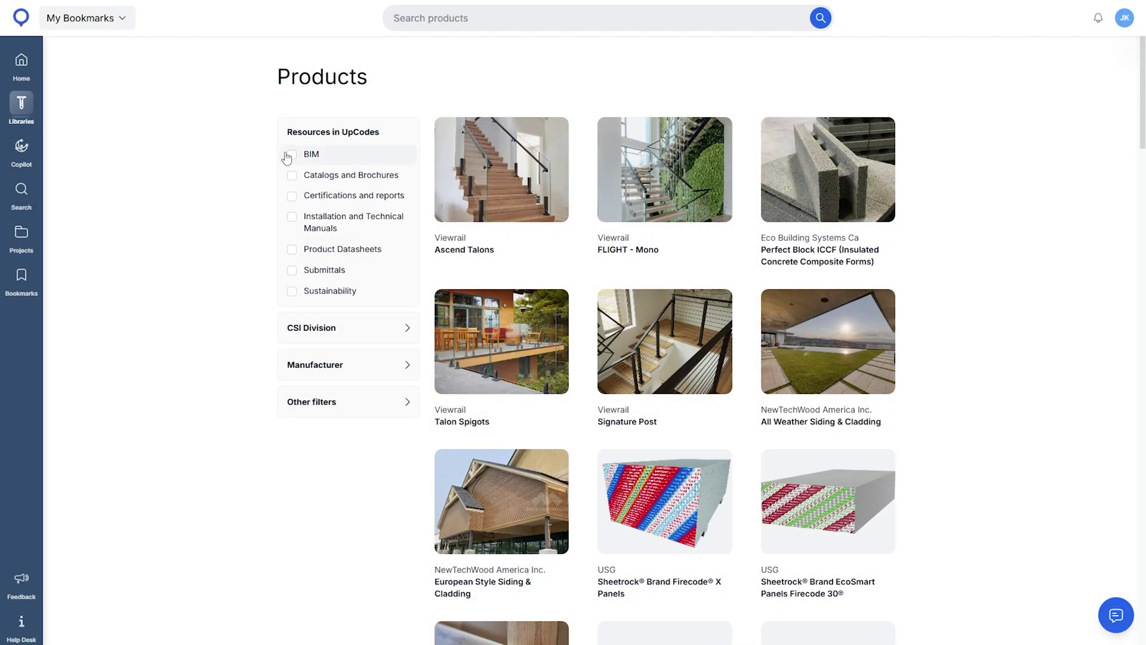
- Open the PreFormed® Niches product and scroll down to its Product Documents
{"action": "scroll", "coordinate": [834, 254], "scroll_direction": "down", "scroll_amount": 4}
{"action": "scroll", "coordinate": [834, 254], "scroll_direction": "down", "scroll_amount": 18}
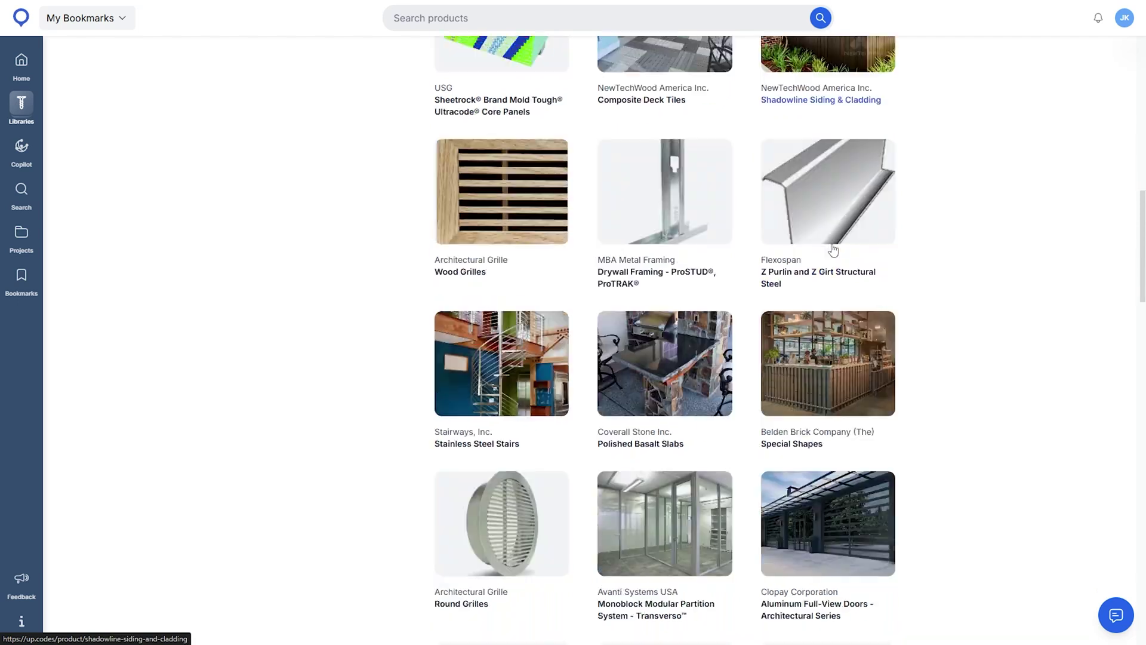
{"action": "scroll", "coordinate": [834, 250], "scroll_direction": "down", "scroll_amount": 5}
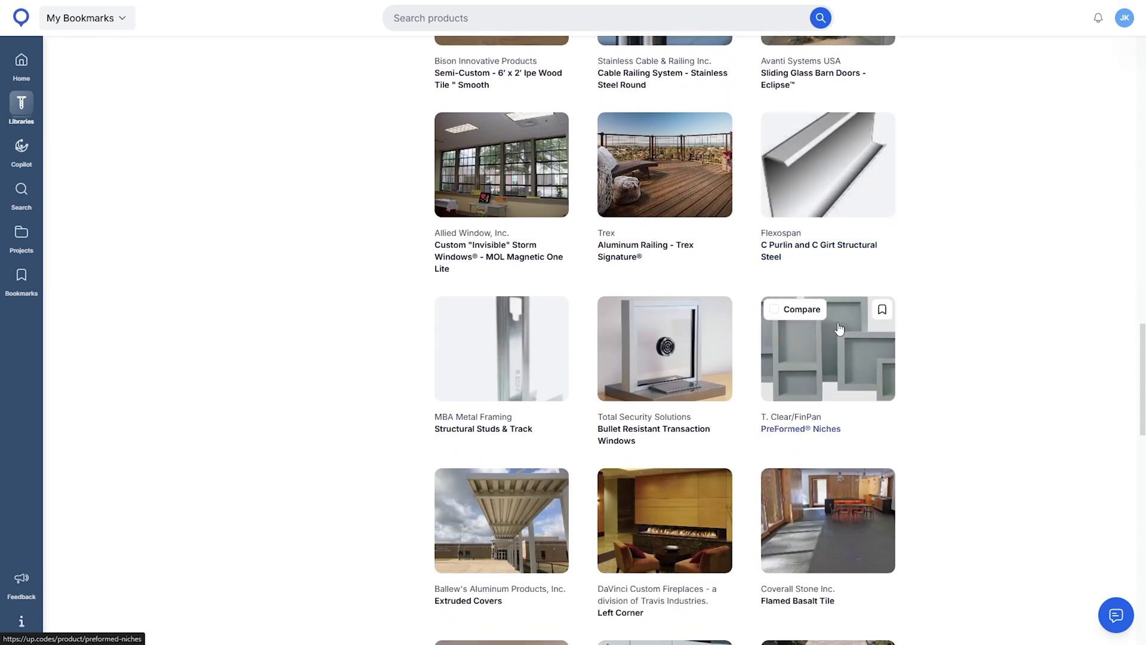
{"action": "left_click", "coordinate": [776, 325]}
{"action": "scroll", "coordinate": [418, 358], "scroll_direction": "down", "scroll_amount": 3}
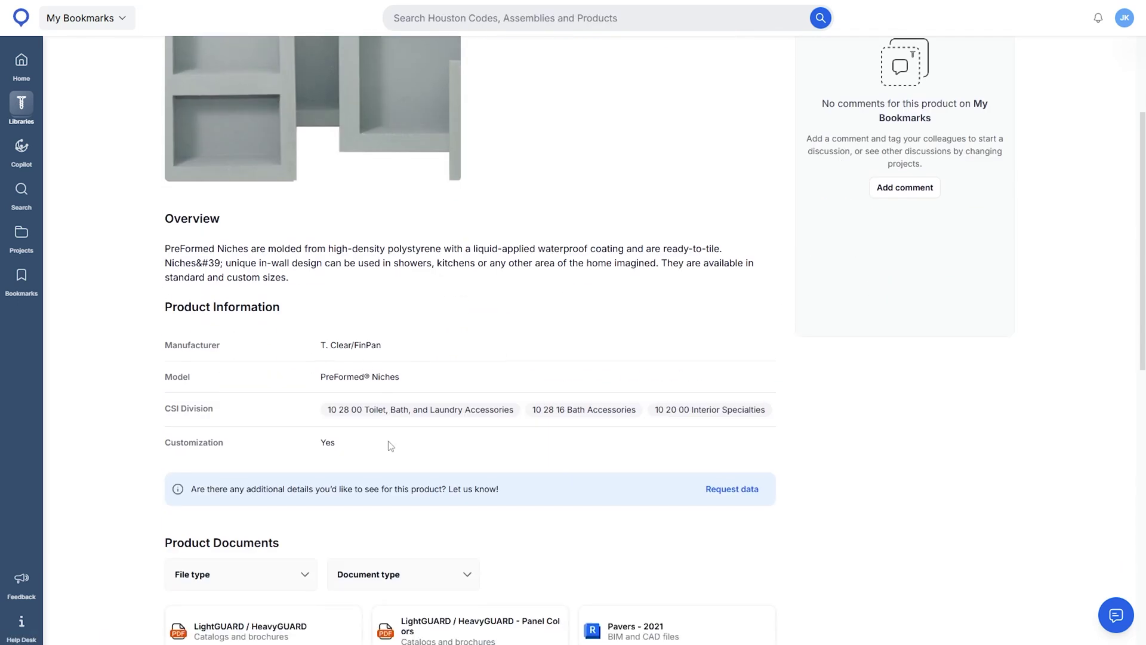
{"action": "scroll", "coordinate": [391, 446], "scroll_direction": "down", "scroll_amount": 5}
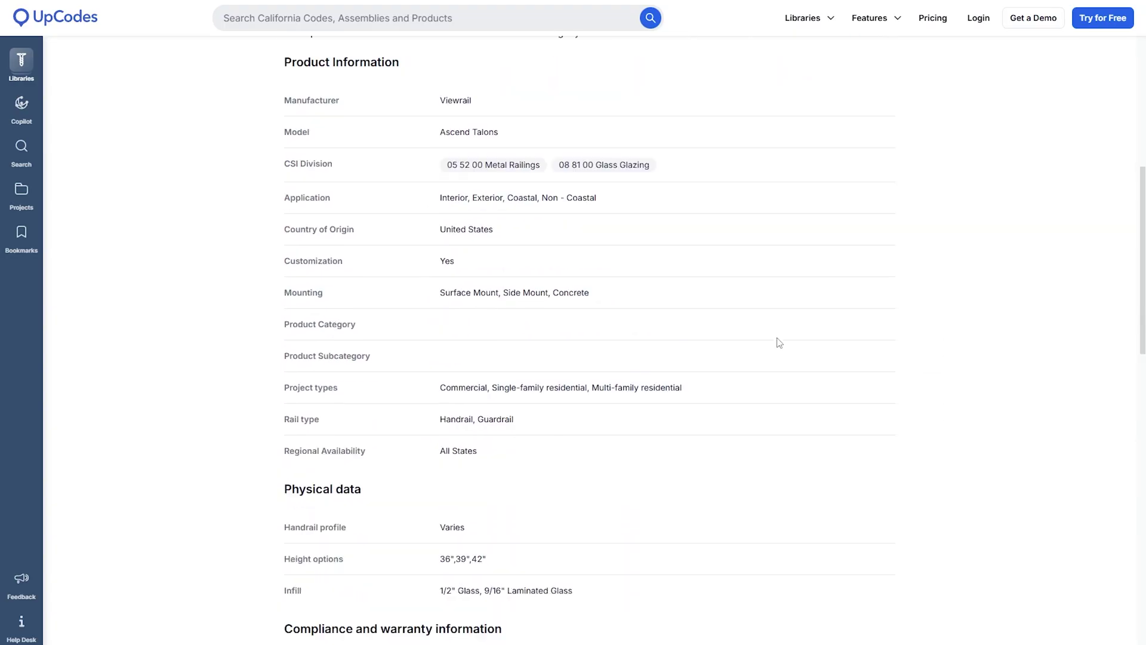
{"action": "scroll", "coordinate": [779, 343], "scroll_direction": "down", "scroll_amount": 12}
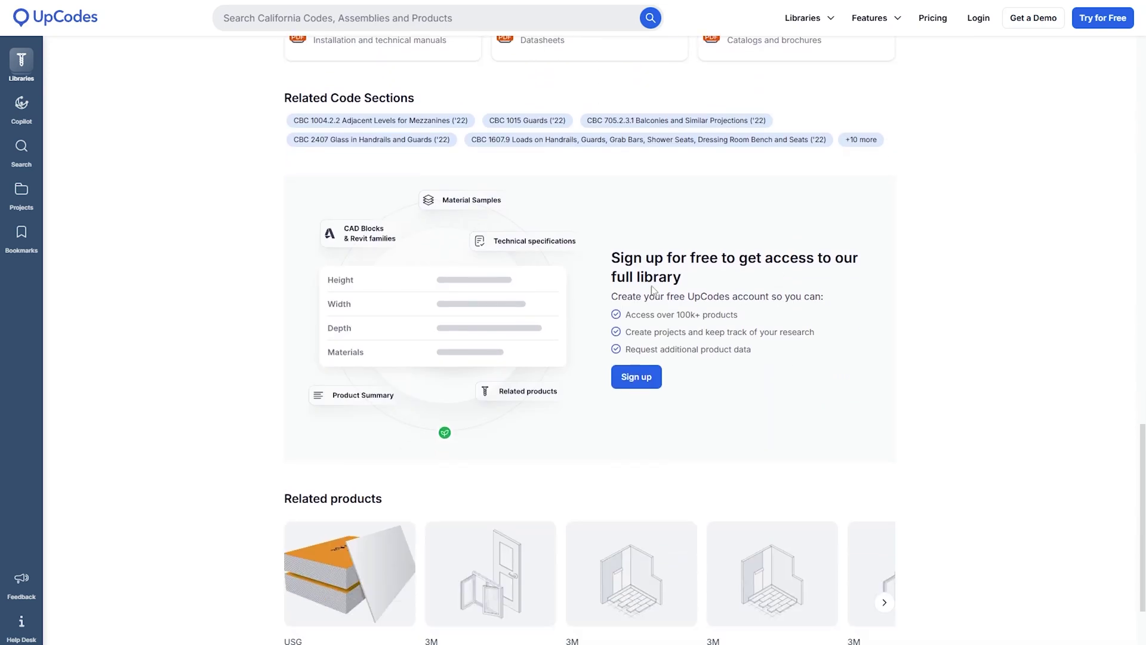
- Scroll the Ascend Talons product page and open the free Sign up form
{"action": "left_click", "coordinate": [637, 377]}
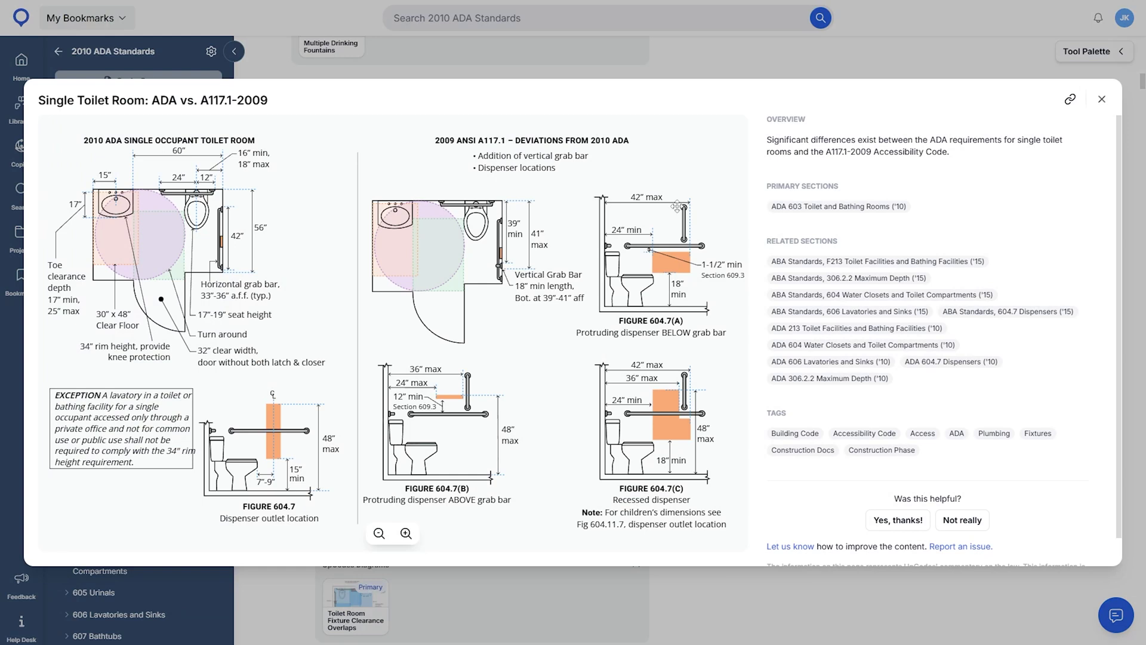
- Close the ADA vs. A117.1-2009 diagram and open the ADA vs. A117.1 2017 toilet room diagram
{"action": "left_click", "coordinate": [1102, 99]}
{"action": "left_click", "coordinate": [485, 144]}
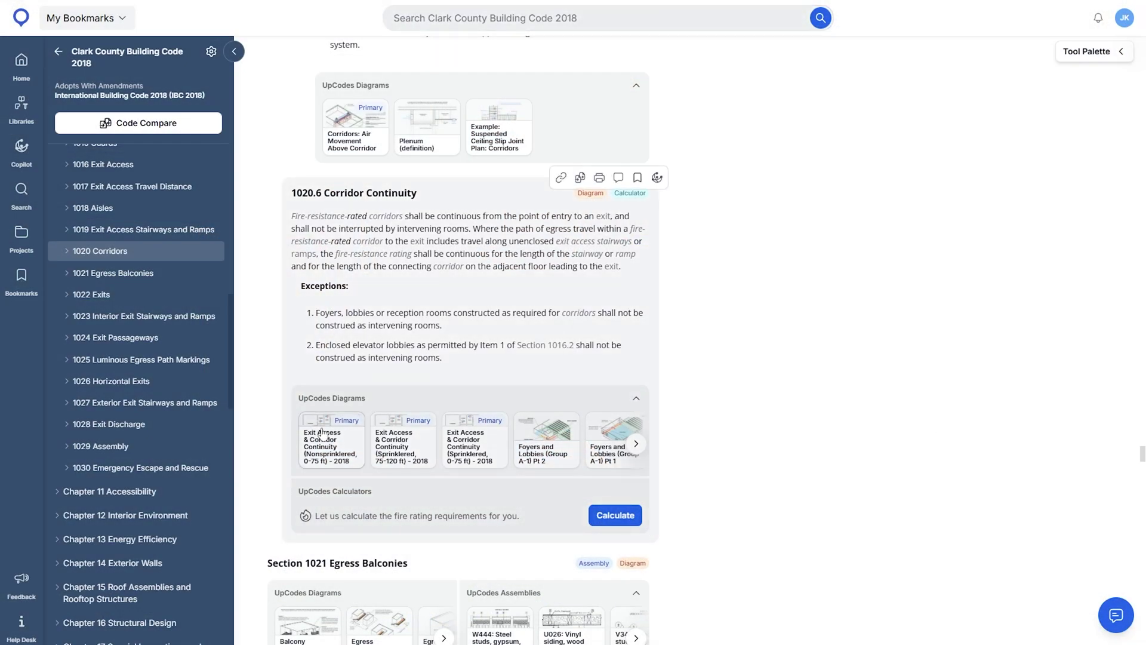
- Open the Exit Access & Corridor Continuity diagram, then search diagrams for 'corridor'
{"action": "left_click", "coordinate": [322, 430]}
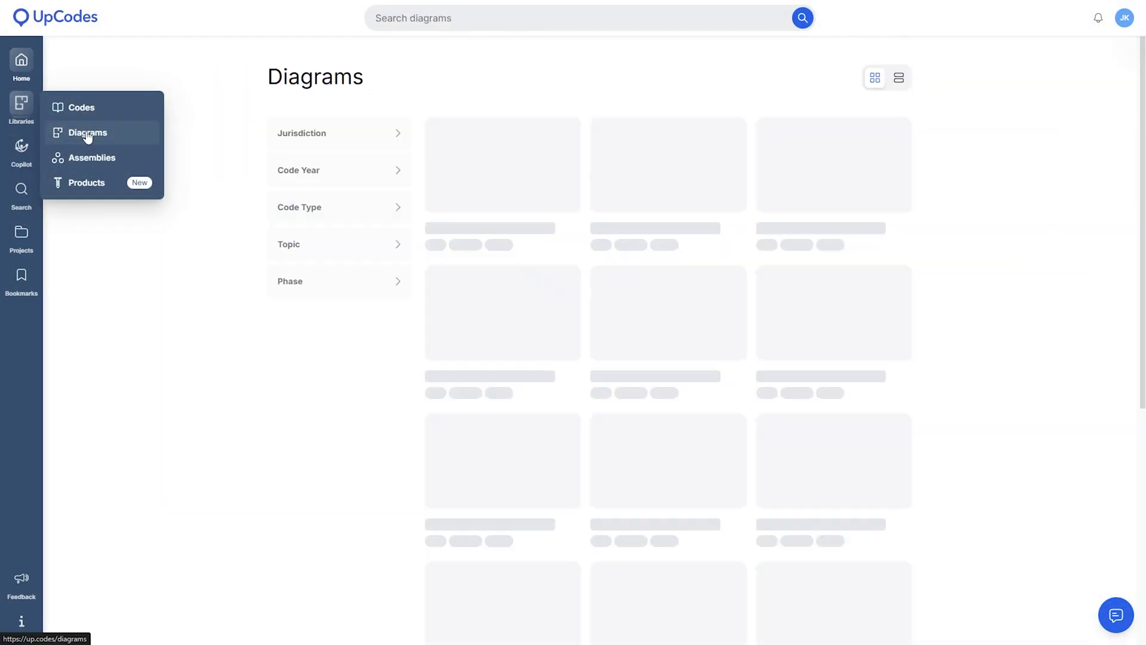
{"action": "left_click", "coordinate": [412, 23]}
{"action": "type", "text": "corrid"}
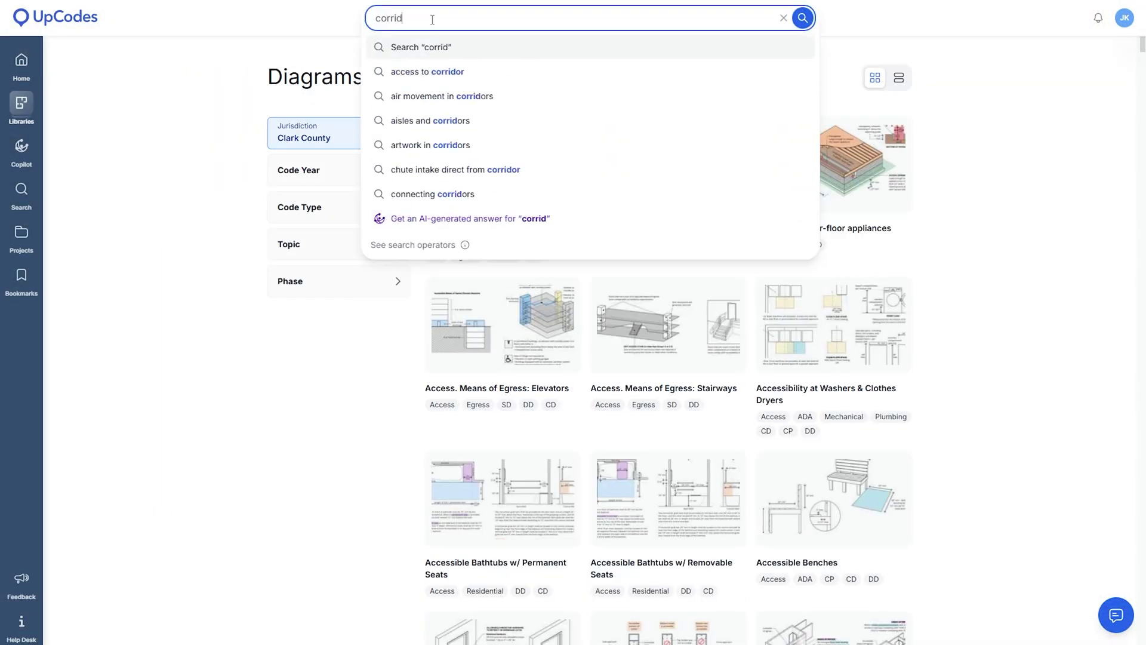
{"action": "type", "text": "or"}
{"action": "key", "text": "Return"}
- Open the Air Movement Above Corridor diagram, then search assemblies for 'wall'
{"action": "left_click", "coordinate": [588, 210]}
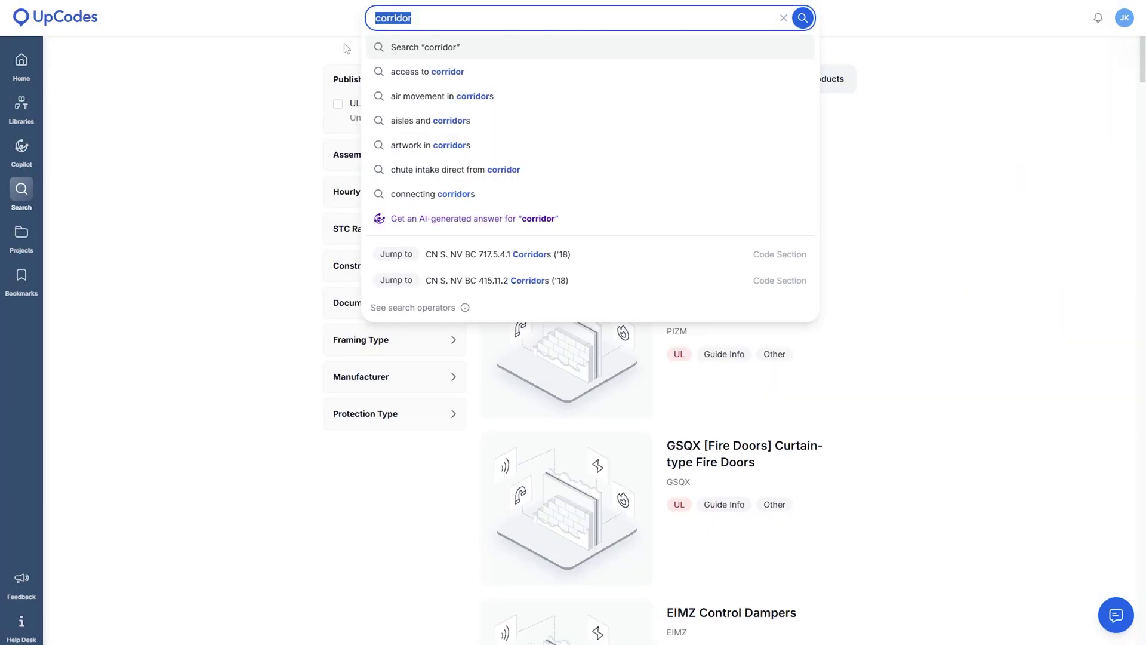
{"action": "type", "text": "wall"}
{"action": "key", "text": "Return"}
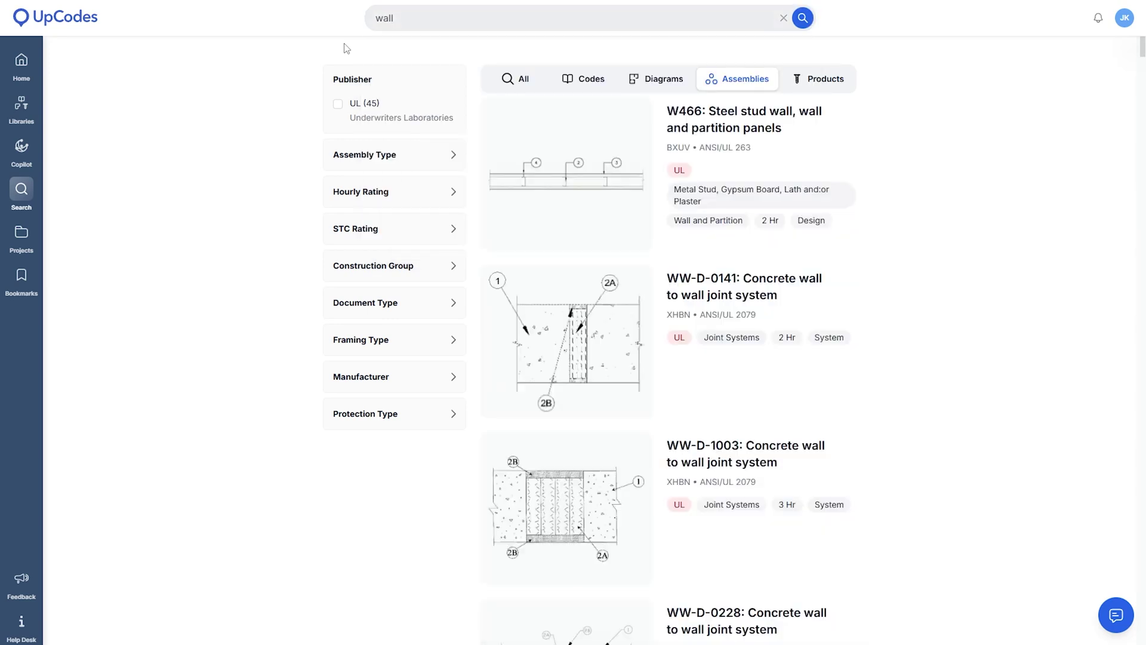
- Save the W466 steel stud wall assembly to My Bookmarks and go to My Projects
{"action": "left_click", "coordinate": [586, 198]}
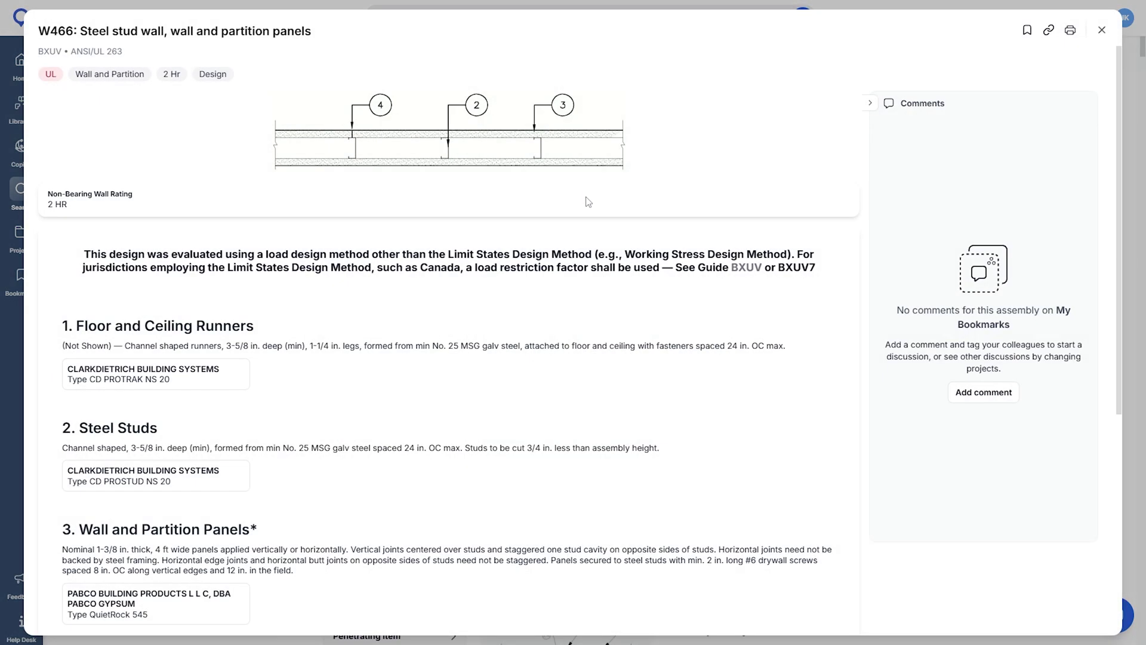
{"action": "scroll", "coordinate": [539, 345], "scroll_direction": "down", "scroll_amount": 3}
{"action": "scroll", "coordinate": [539, 345], "scroll_direction": "down", "scroll_amount": 4}
{"action": "scroll", "coordinate": [539, 345], "scroll_direction": "up", "scroll_amount": 6}
{"action": "left_click", "coordinate": [1029, 33]}
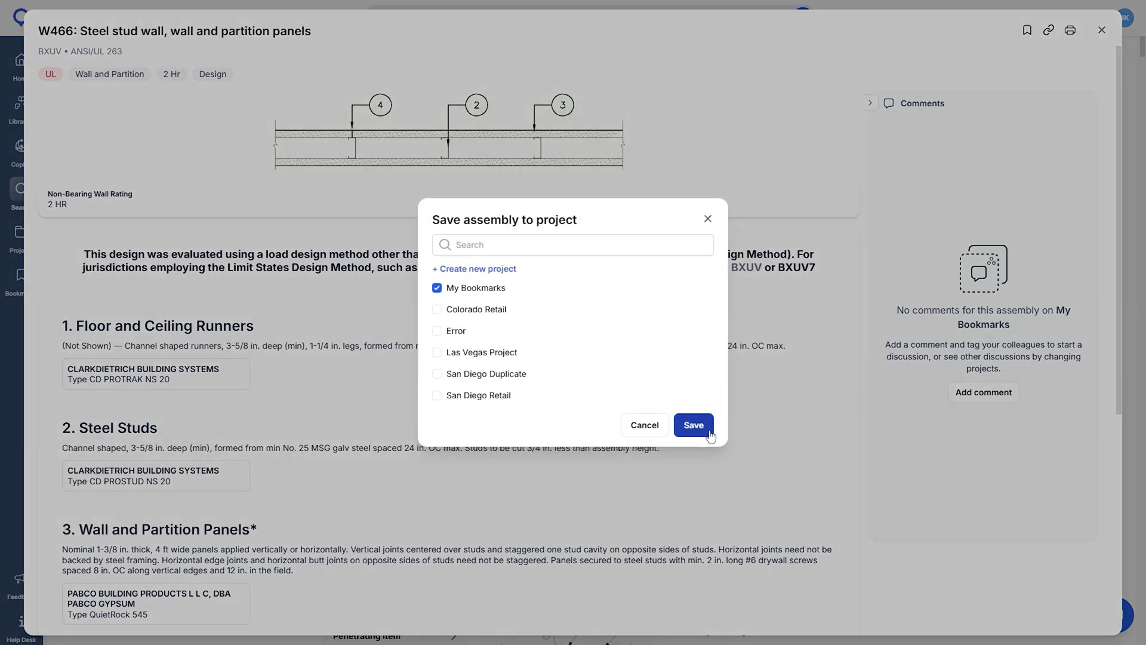
{"action": "left_click", "coordinate": [708, 434]}
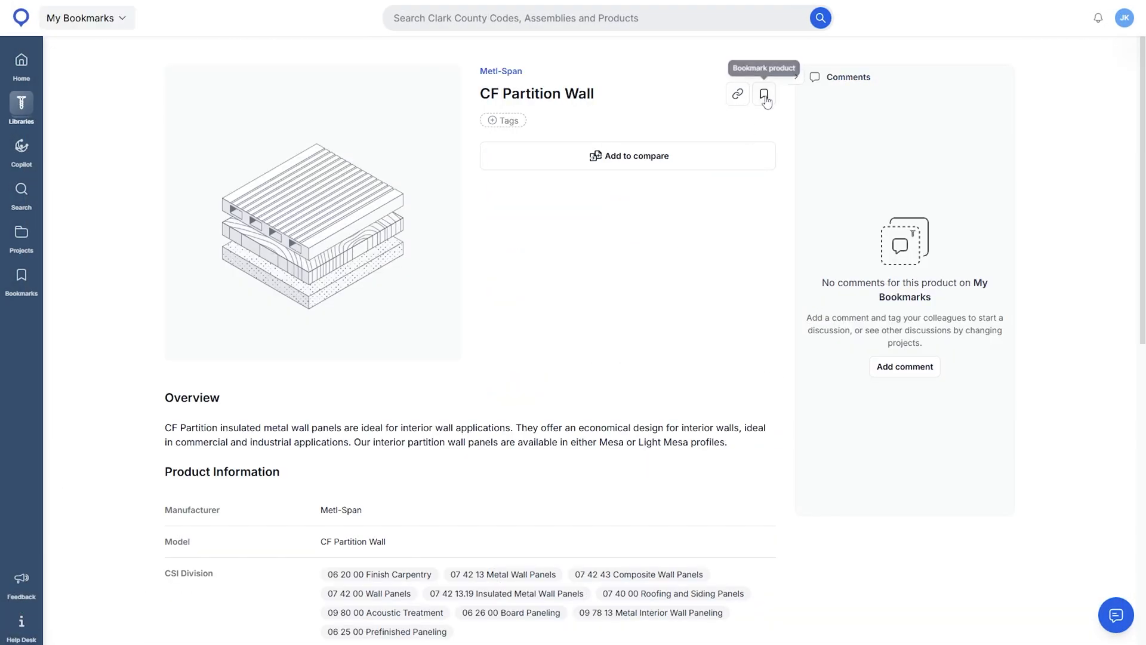
{"action": "left_click", "coordinate": [21, 236]}
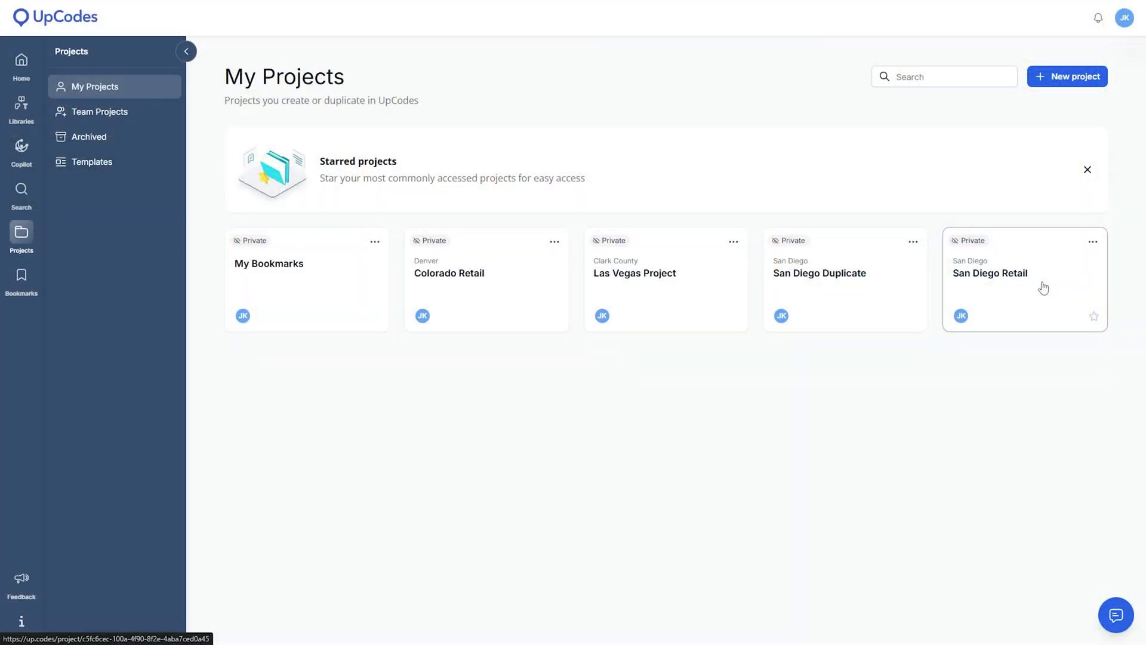
- Open the San Diego Retail project and scroll through its code calculator Outputs
{"action": "left_click", "coordinate": [1041, 288]}
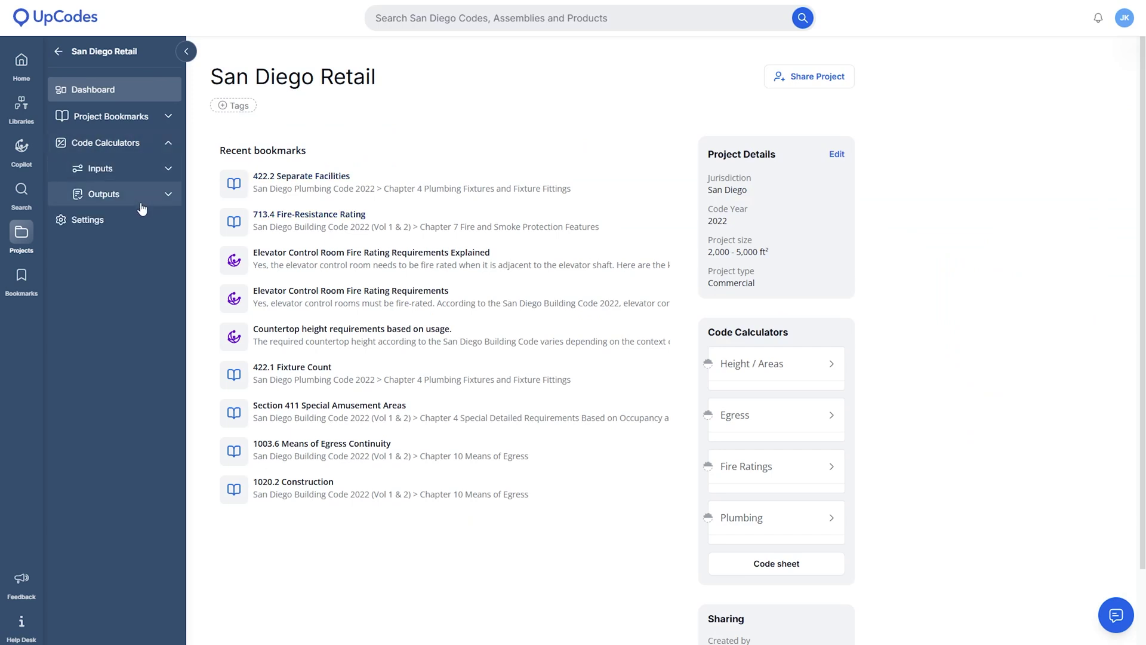
{"action": "left_click", "coordinate": [125, 219]}
{"action": "scroll", "coordinate": [1012, 378], "scroll_direction": "down", "scroll_amount": 15}
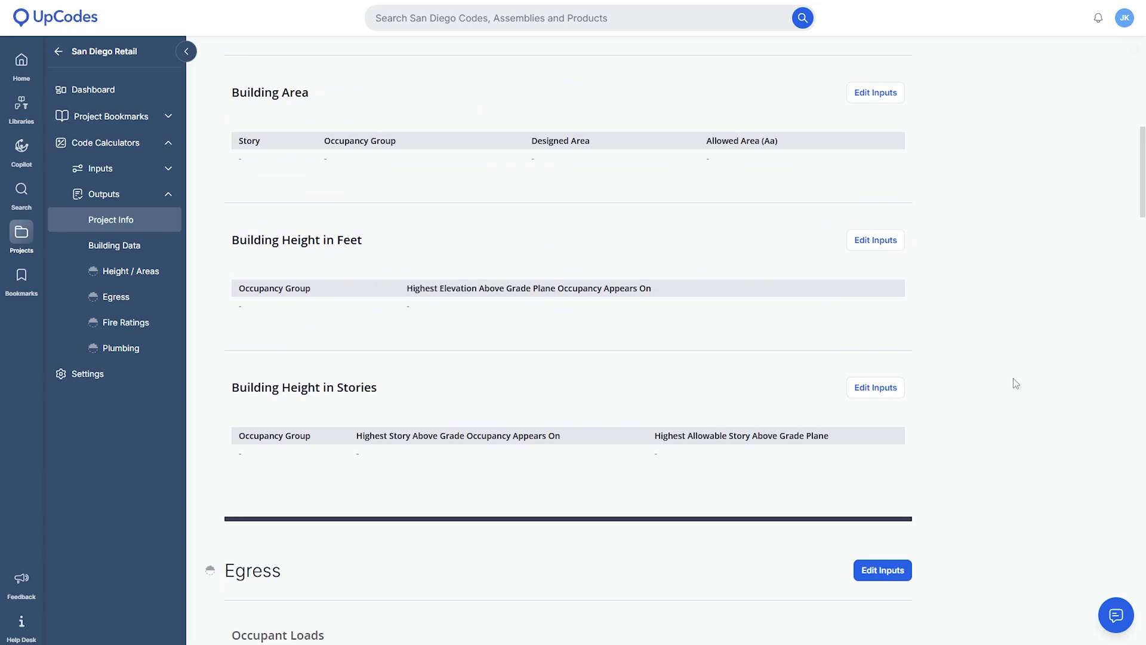
{"action": "scroll", "coordinate": [1013, 375], "scroll_direction": "down", "scroll_amount": 3}
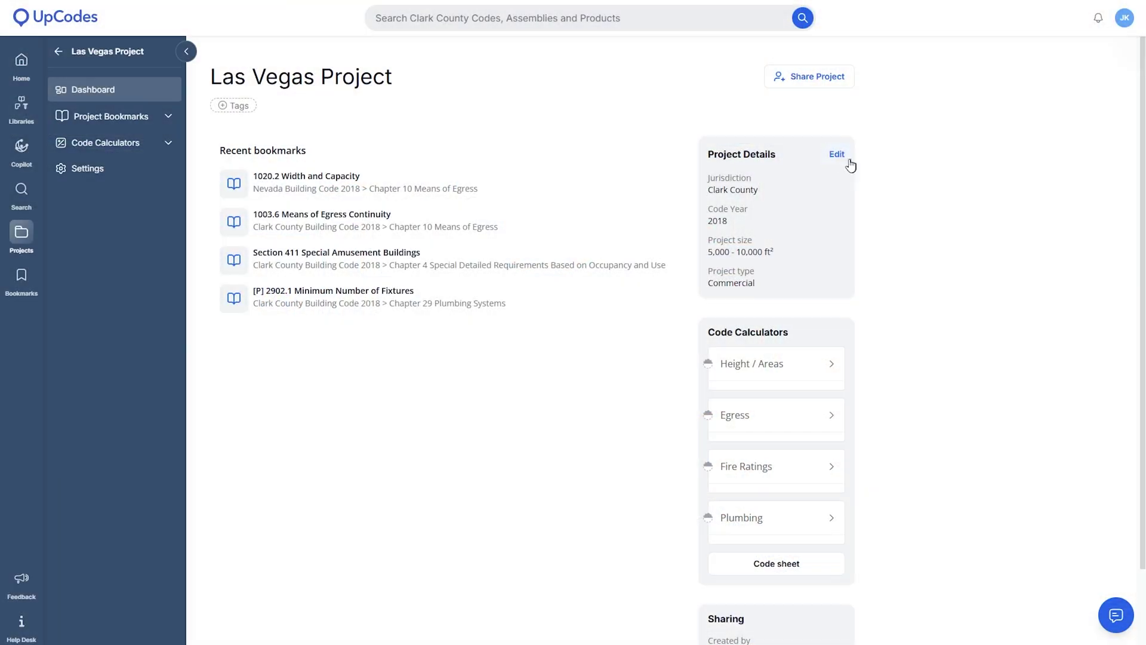
- Duplicate the project as 'San Diego Duplicate' under San Diego, CA jurisdiction and open it
{"action": "left_click", "coordinate": [833, 156]}
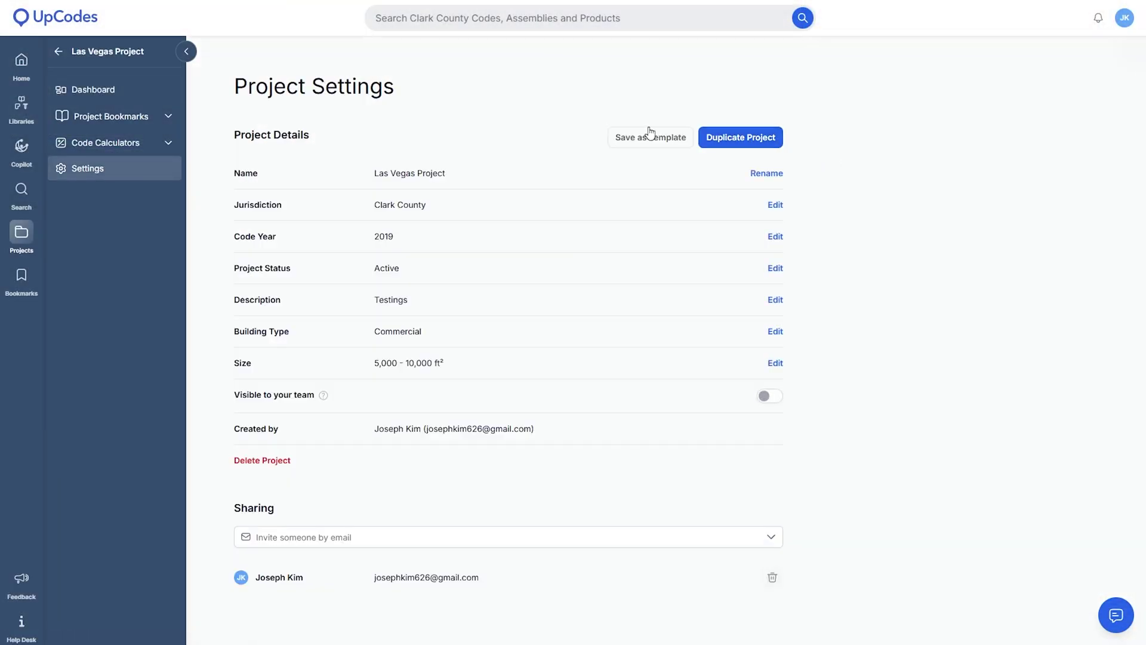
{"action": "left_click", "coordinate": [769, 142]}
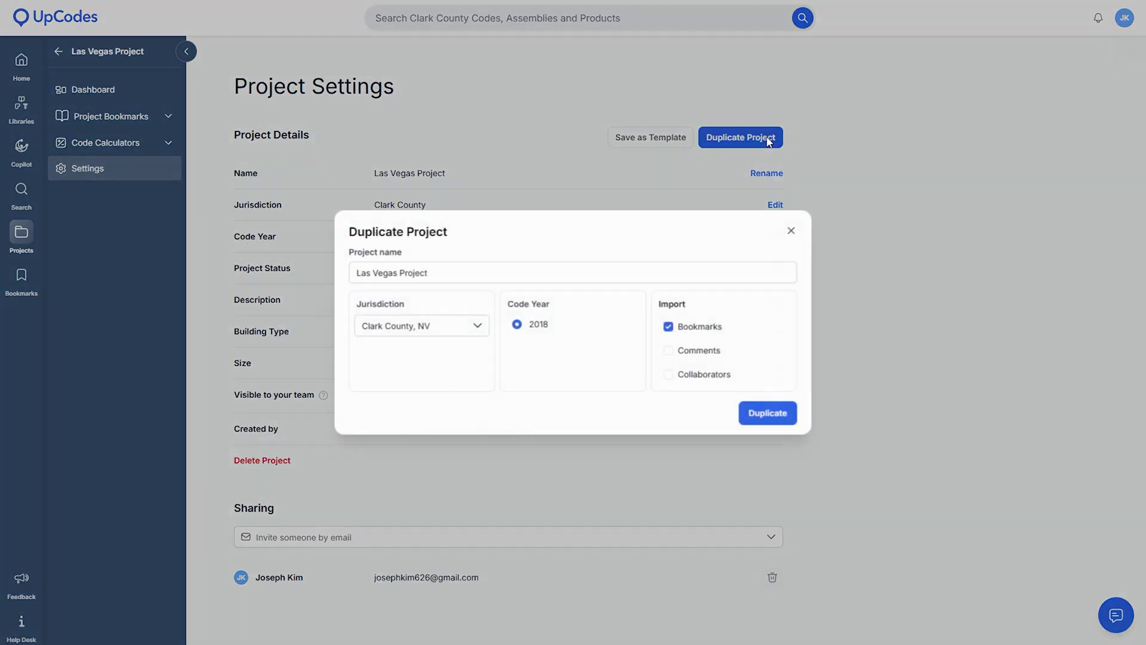
{"action": "left_click", "coordinate": [487, 338]}
{"action": "scroll", "coordinate": [430, 389], "scroll_direction": "up", "scroll_amount": 10}
{"action": "left_click", "coordinate": [412, 453]}
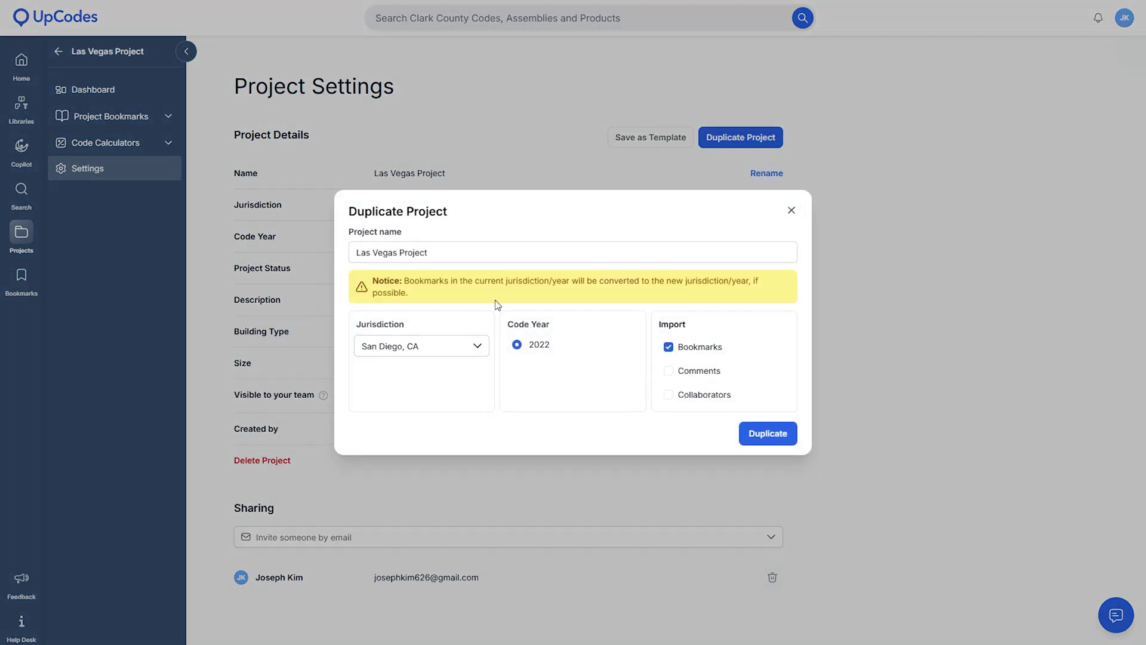
{"action": "triple_click", "coordinate": [370, 252]}
{"action": "type", "text": "San Diego Duplicate"}
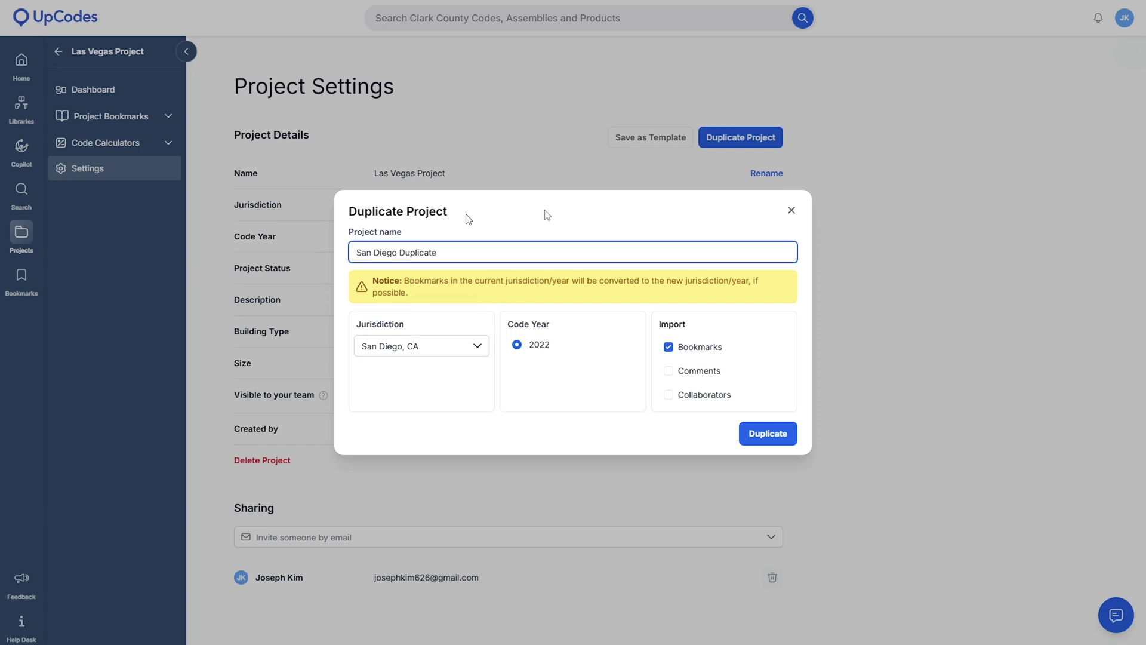
{"action": "left_click", "coordinate": [769, 445]}
{"action": "left_click", "coordinate": [668, 366]}
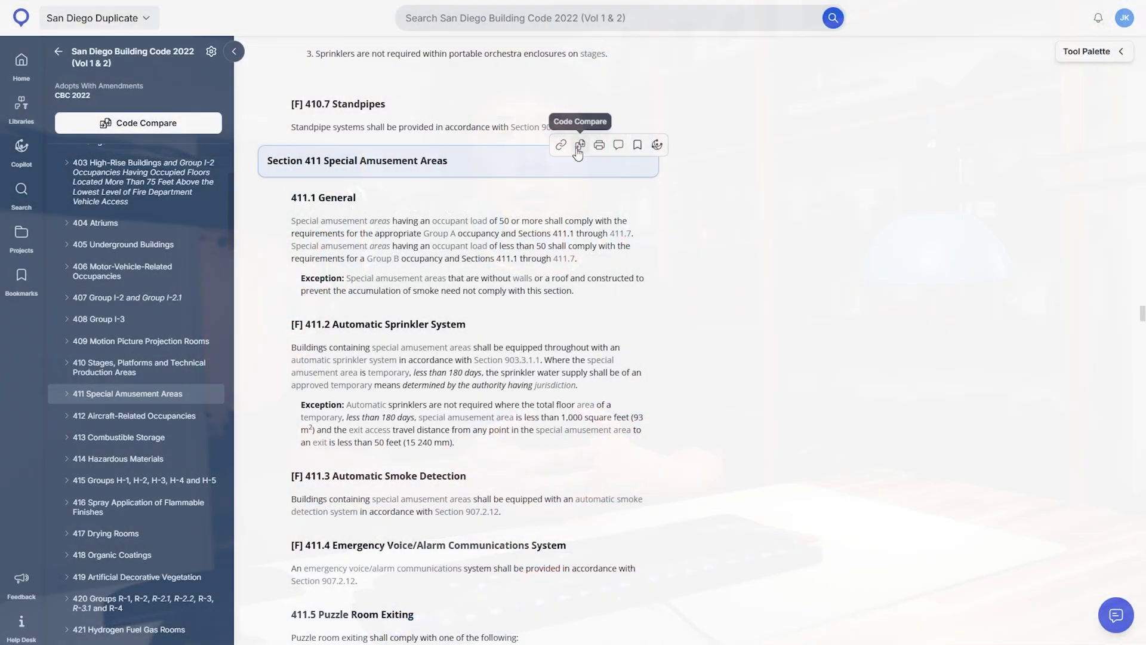
- Code-compare Section 411 against Clark County, NV and scroll through the paired panes
{"action": "left_click", "coordinate": [580, 145]}
{"action": "left_click", "coordinate": [687, 332]}
{"action": "scroll", "coordinate": [693, 388], "scroll_direction": "down", "scroll_amount": 10}
{"action": "left_click", "coordinate": [682, 417]}
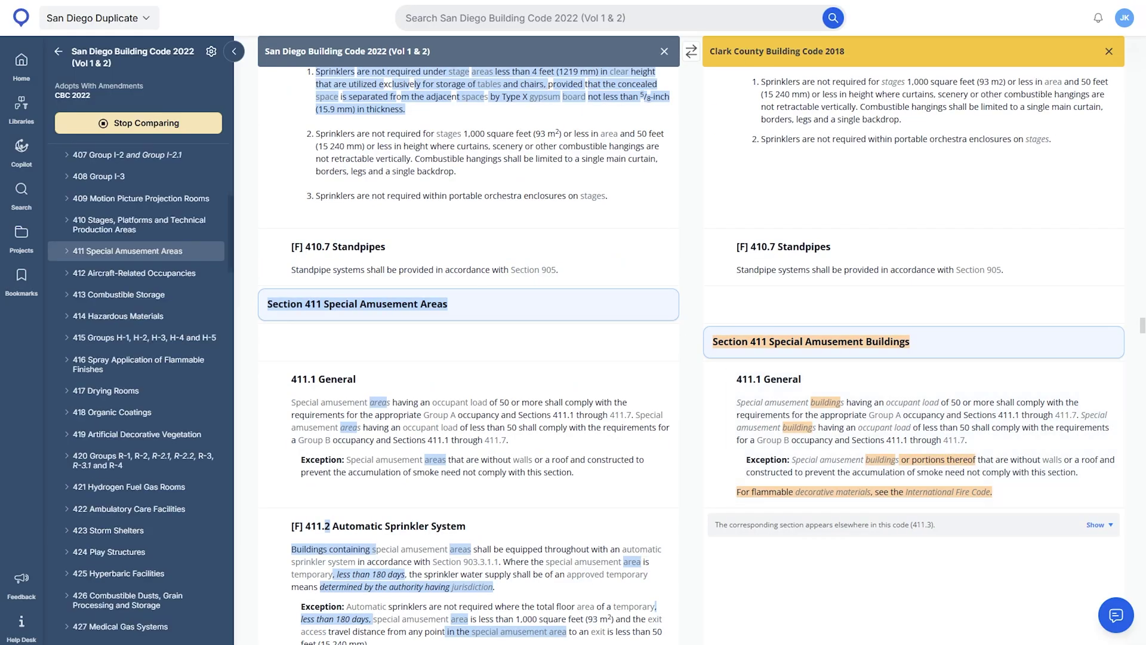
{"action": "scroll", "coordinate": [946, 231], "scroll_direction": "up", "scroll_amount": 8}
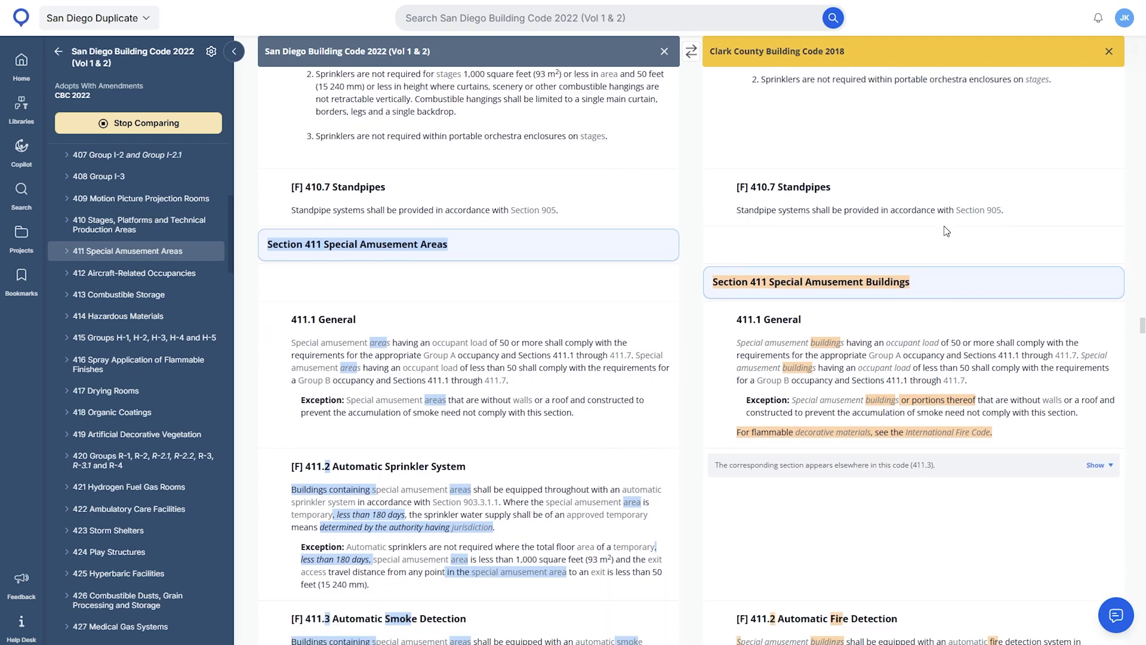
{"action": "scroll", "coordinate": [947, 231], "scroll_direction": "up", "scroll_amount": 5}
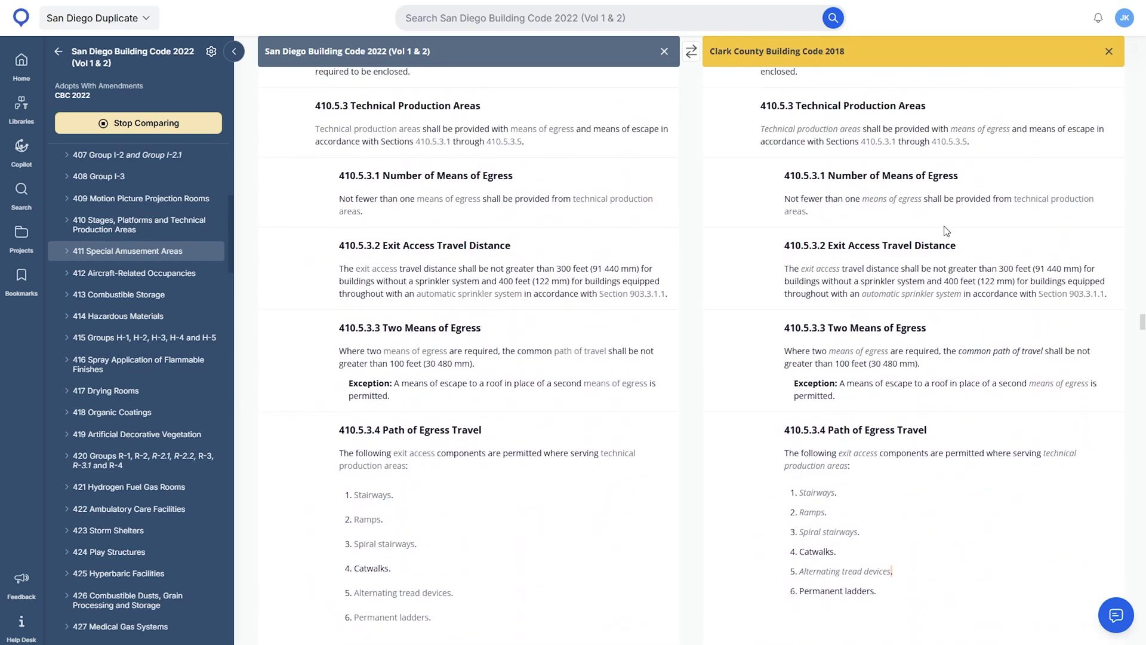
{"action": "scroll", "coordinate": [947, 231], "scroll_direction": "down", "scroll_amount": 10}
{"action": "scroll", "coordinate": [945, 231], "scroll_direction": "down", "scroll_amount": 1}
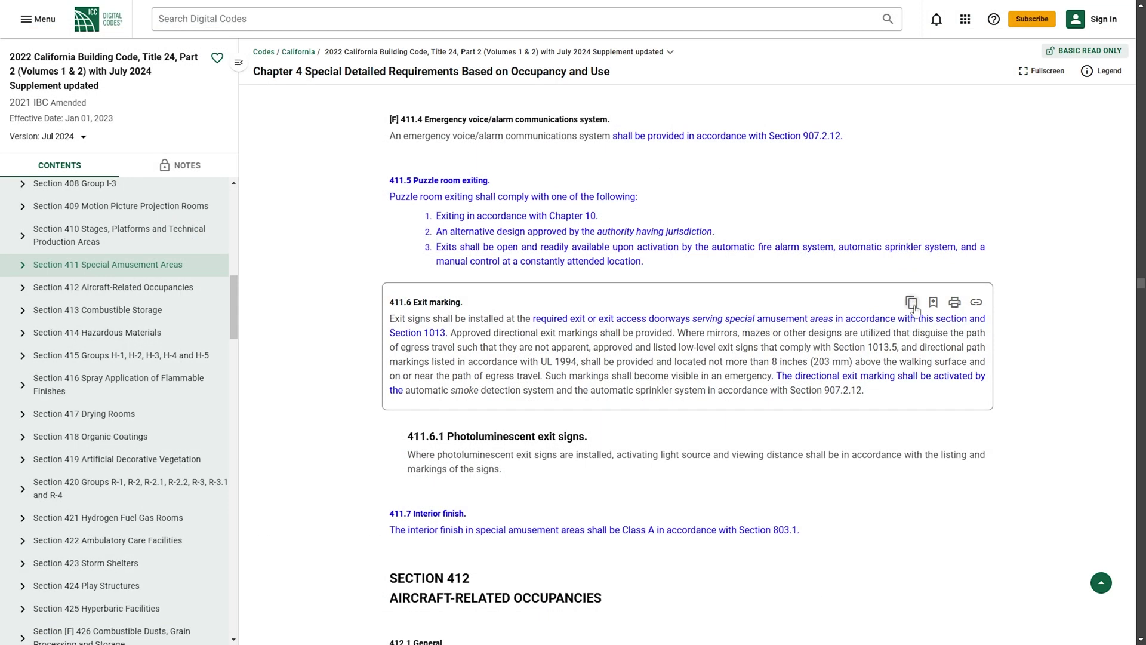
- Try a premium code tool on a 2022 California Building Code section
{"action": "left_click", "coordinate": [914, 305]}
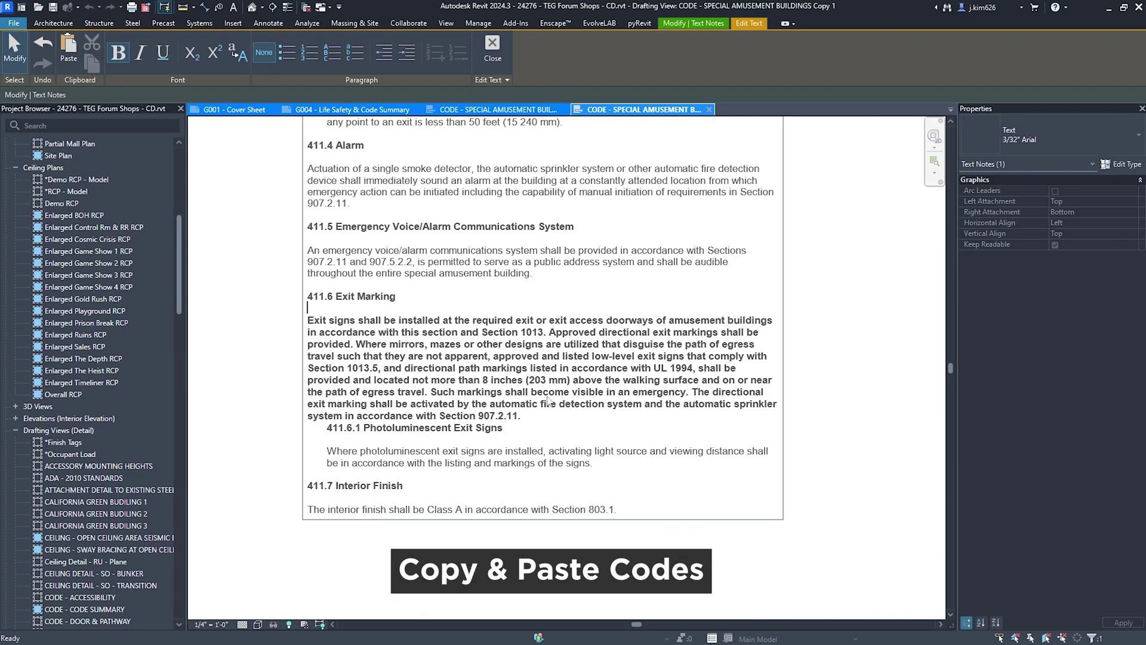
- Remove bold from the 411.6 Exit Marking text in the drafting view's text note
{"action": "left_click_drag", "start_coordinate": [521, 416], "coordinate": [307, 321]}
{"action": "left_click", "coordinate": [118, 53]}
{"action": "left_click", "coordinate": [239, 280]}
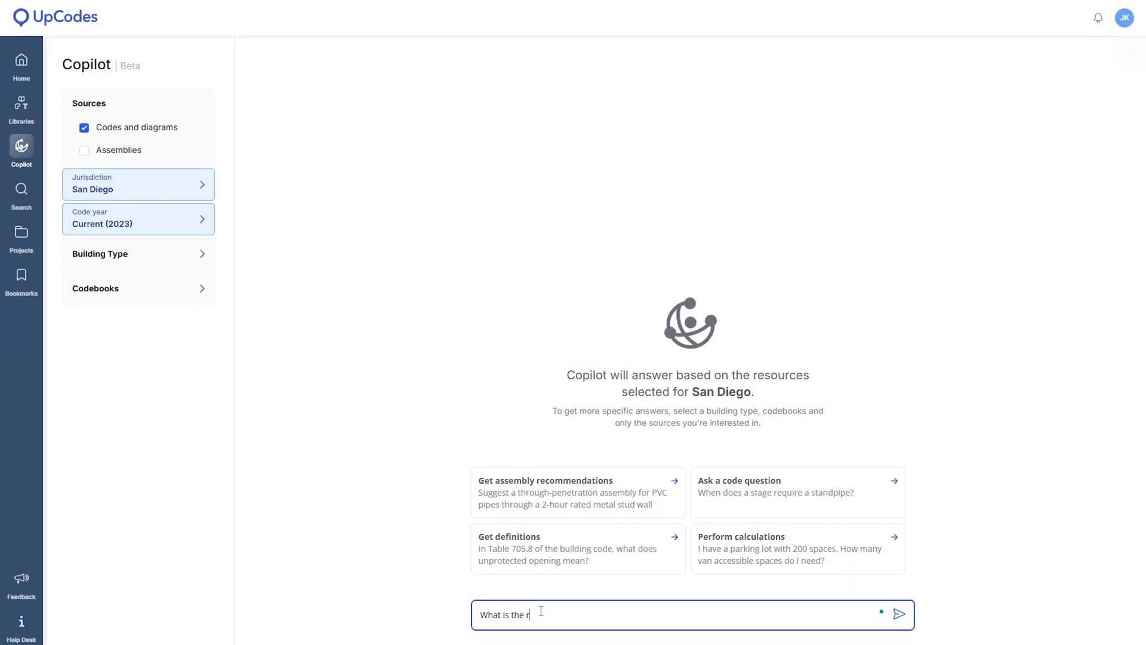
- Ask Copilot 'What is the required countertop height?' and open its first citation, SD CBC 1127A.12.4
{"action": "type", "text": "equired countertop height?"}
{"action": "key", "text": "Return"}
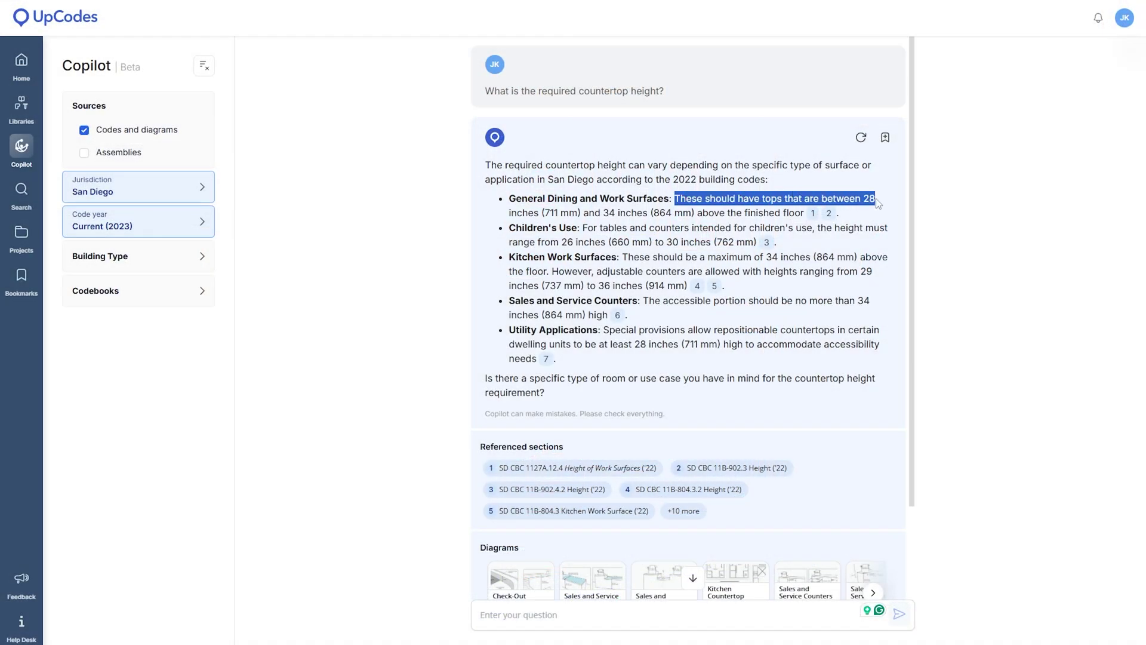
{"action": "left_click_drag", "start_coordinate": [877, 203], "coordinate": [675, 213]}
{"action": "left_click_drag", "start_coordinate": [792, 213], "coordinate": [812, 213]}
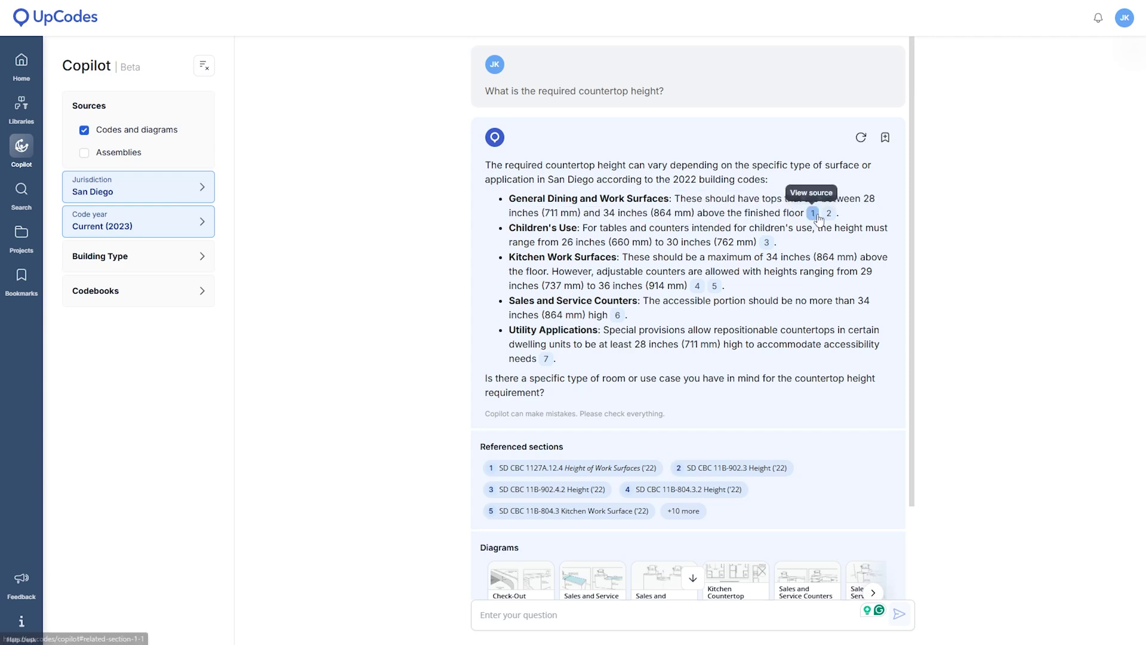
{"action": "left_click", "coordinate": [813, 214]}
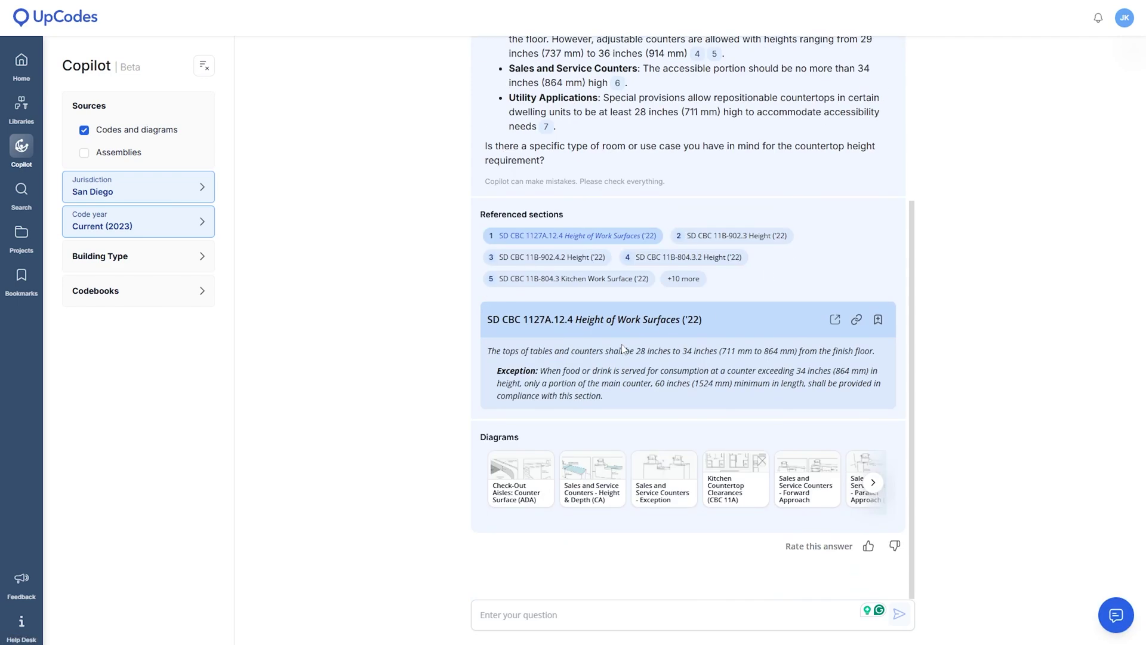
- View the counter Height & Depth diagram, then the Sales and Service Counters - Forward Approach diagram
{"action": "left_click", "coordinate": [601, 467]}
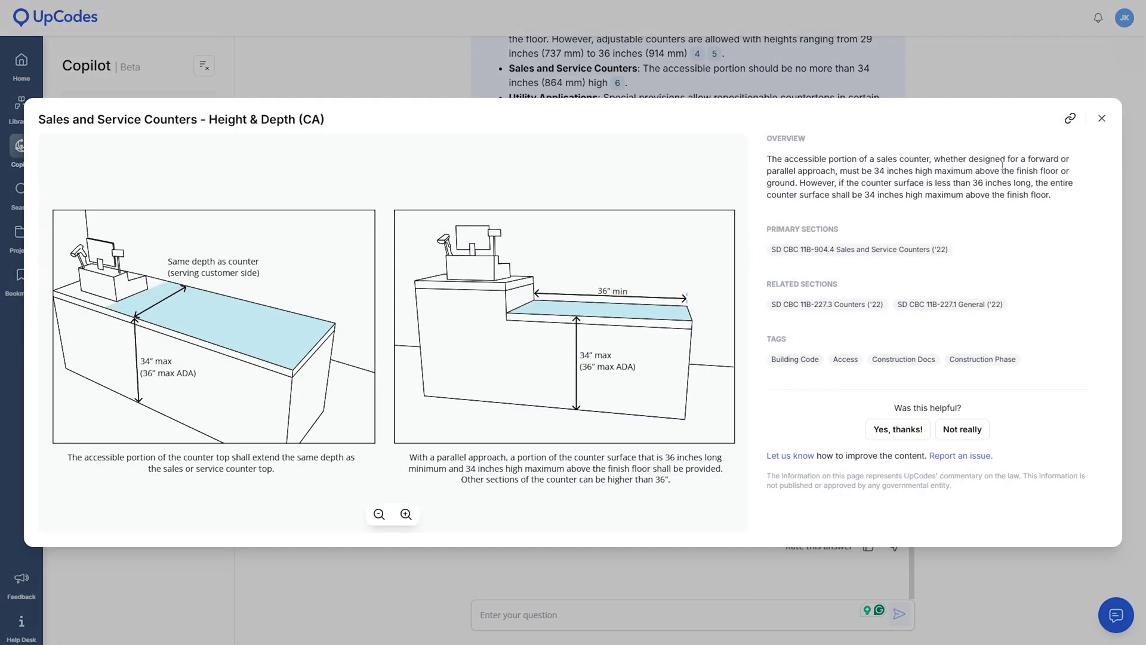
{"action": "left_click", "coordinate": [1101, 119]}
{"action": "left_click", "coordinate": [809, 466]}
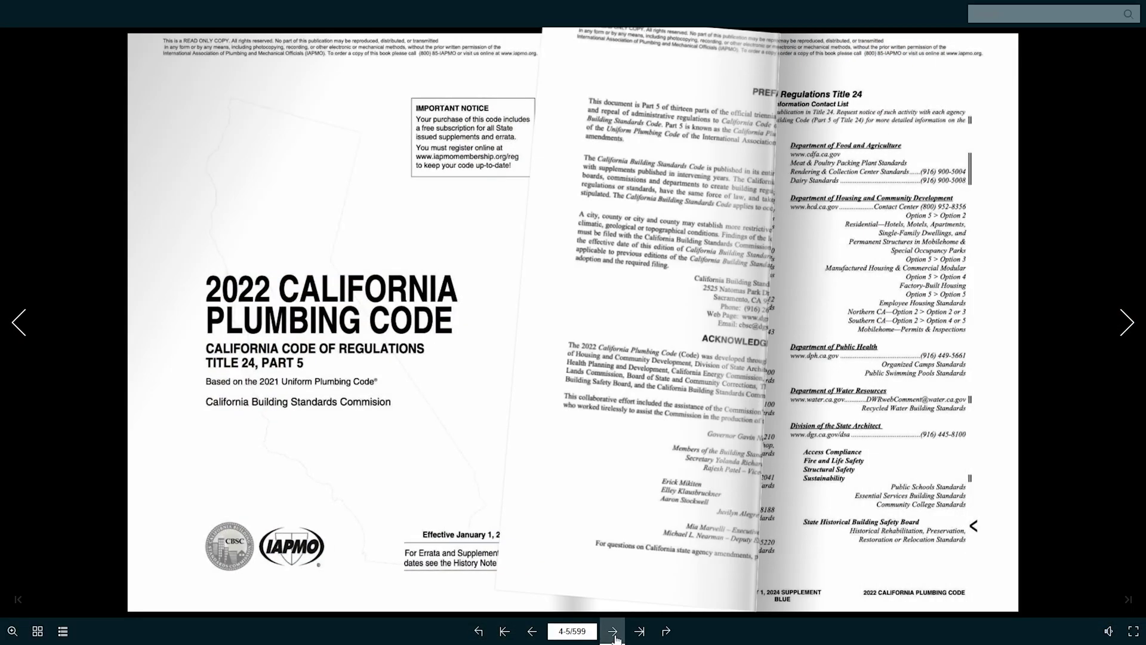
- Page forward through the 2022 California Plumbing Code flipbook, then back to pages 10–11
{"action": "left_click", "coordinate": [615, 634]}
{"action": "left_click", "coordinate": [615, 634]}
{"action": "left_click", "coordinate": [614, 634]}
{"action": "left_click", "coordinate": [614, 634]}
{"action": "left_click", "coordinate": [614, 634]}
{"action": "left_click", "coordinate": [615, 634]}
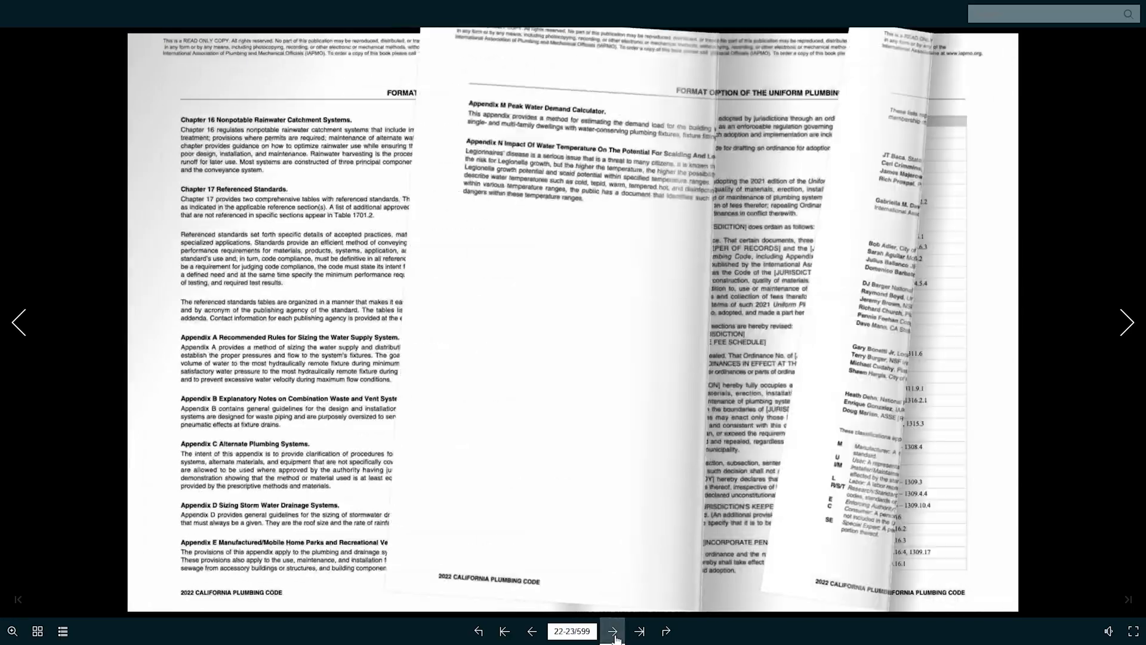
{"action": "left_click", "coordinate": [615, 634]}
{"action": "left_click", "coordinate": [614, 634]}
{"action": "left_click", "coordinate": [532, 631]}
{"action": "left_click", "coordinate": [531, 631]}
{"action": "left_click", "coordinate": [531, 631]}
{"action": "left_click", "coordinate": [531, 632]}
{"action": "left_click", "coordinate": [531, 631]}
{"action": "left_click", "coordinate": [531, 631]}
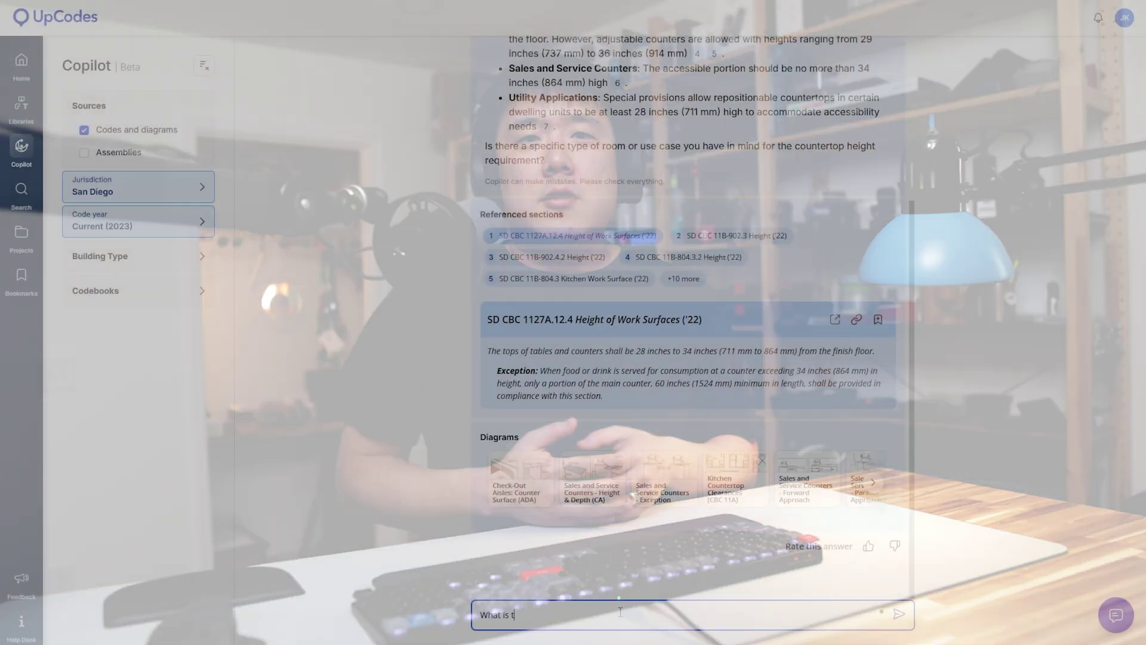
- Ask Copilot the elevator control room fire rating, then open SD CBC 3005.4 and the Fire Service Access Elev. Lobby diagram
{"action": "type", "text": "s the required fire rating for elevator control room?"}
{"action": "key", "text": "Return"}
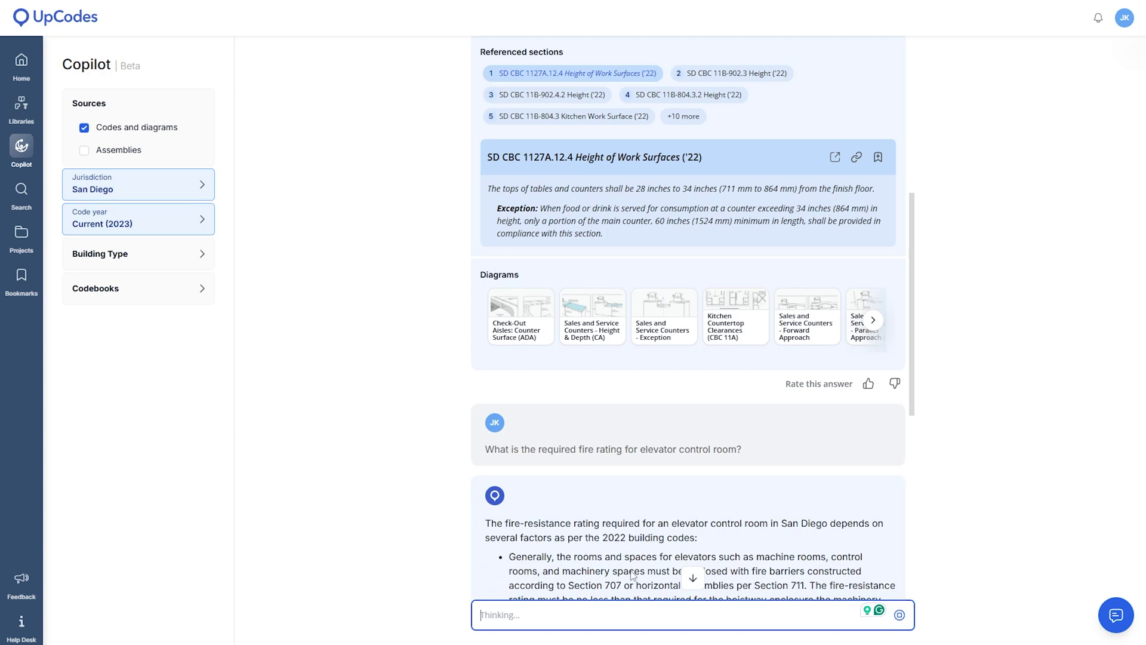
{"action": "scroll", "coordinate": [650, 468], "scroll_direction": "down", "scroll_amount": 2}
{"action": "scroll", "coordinate": [650, 468], "scroll_direction": "down", "scroll_amount": 4}
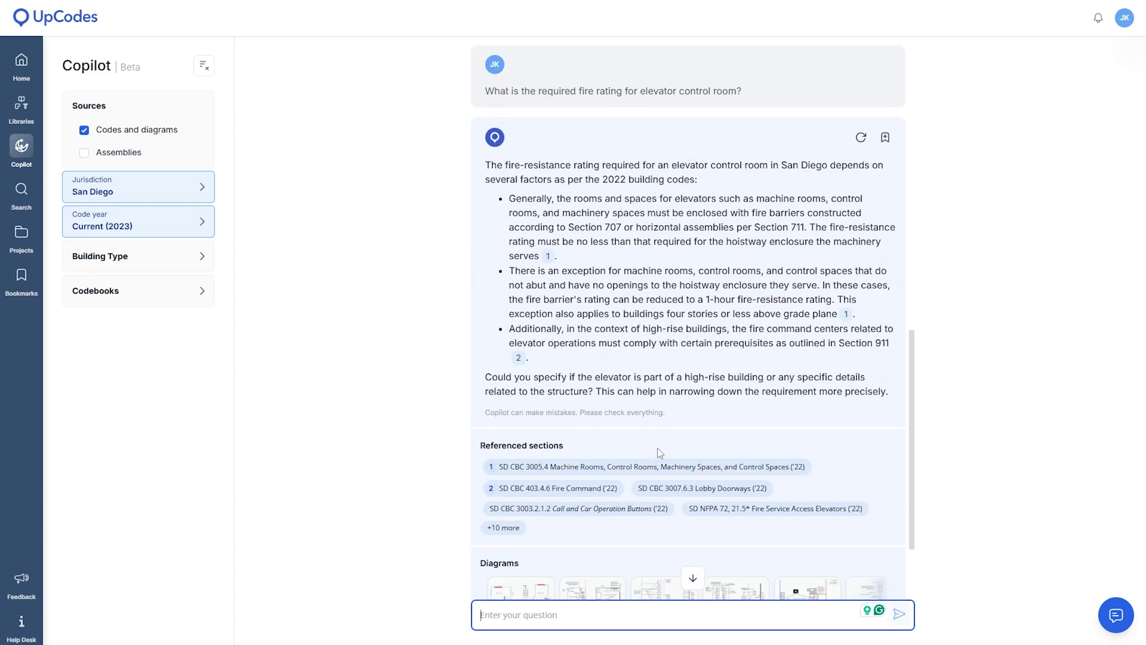
{"action": "left_click", "coordinate": [548, 256]}
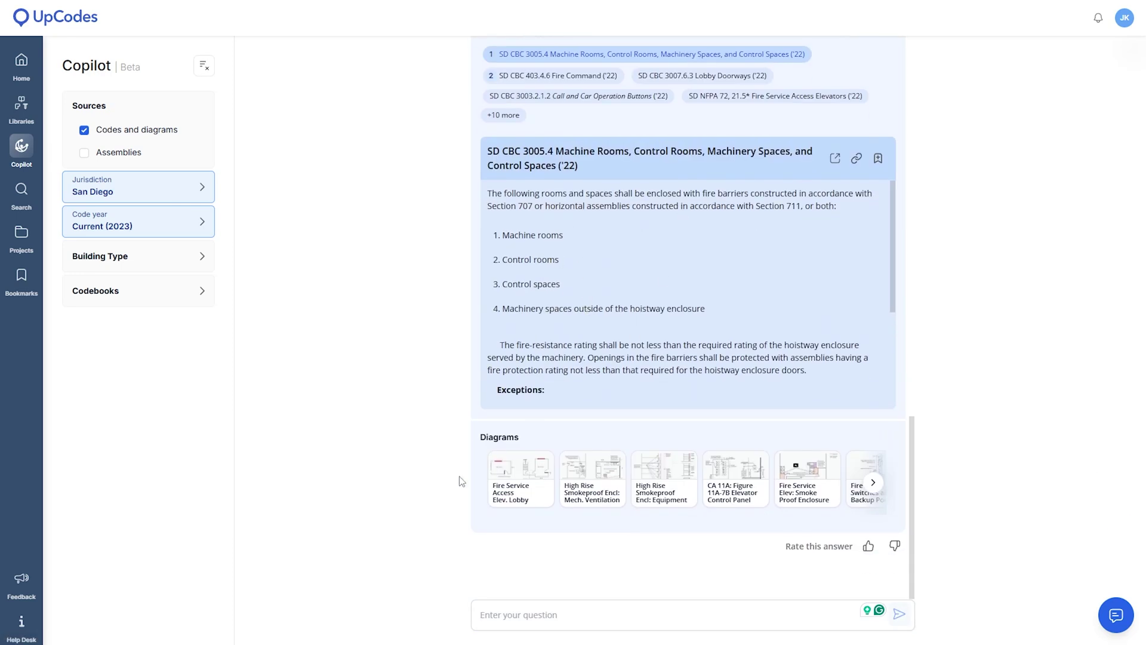
{"action": "left_click", "coordinate": [517, 474]}
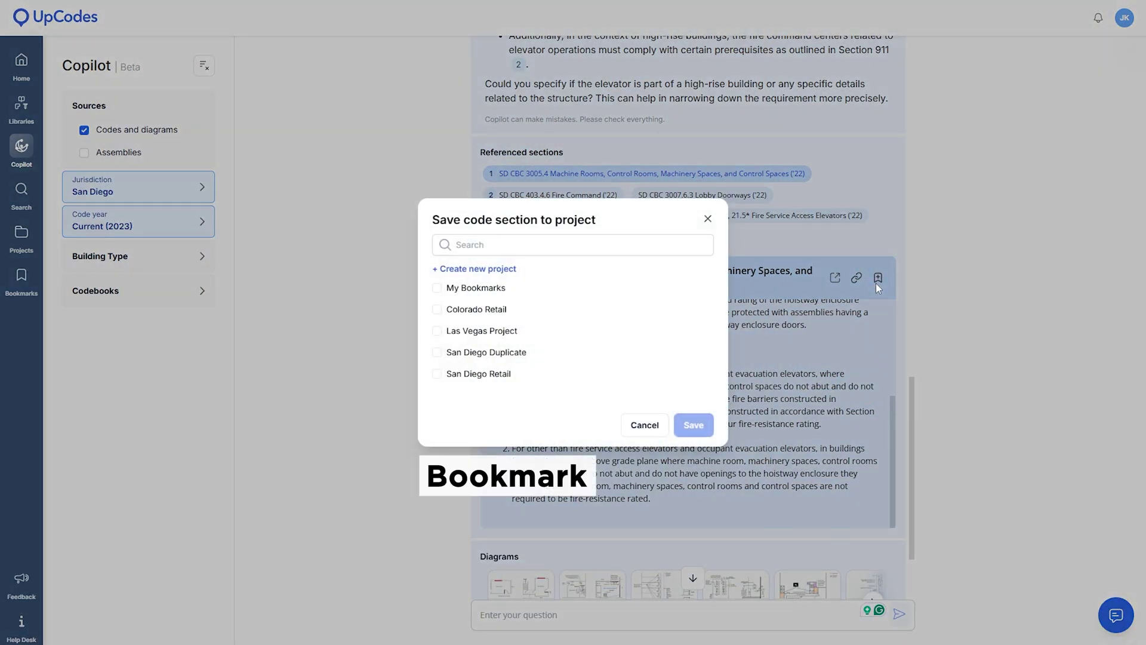
- Save the SD CBC 3005.4 code section to My Bookmarks
{"action": "left_click", "coordinate": [703, 432]}
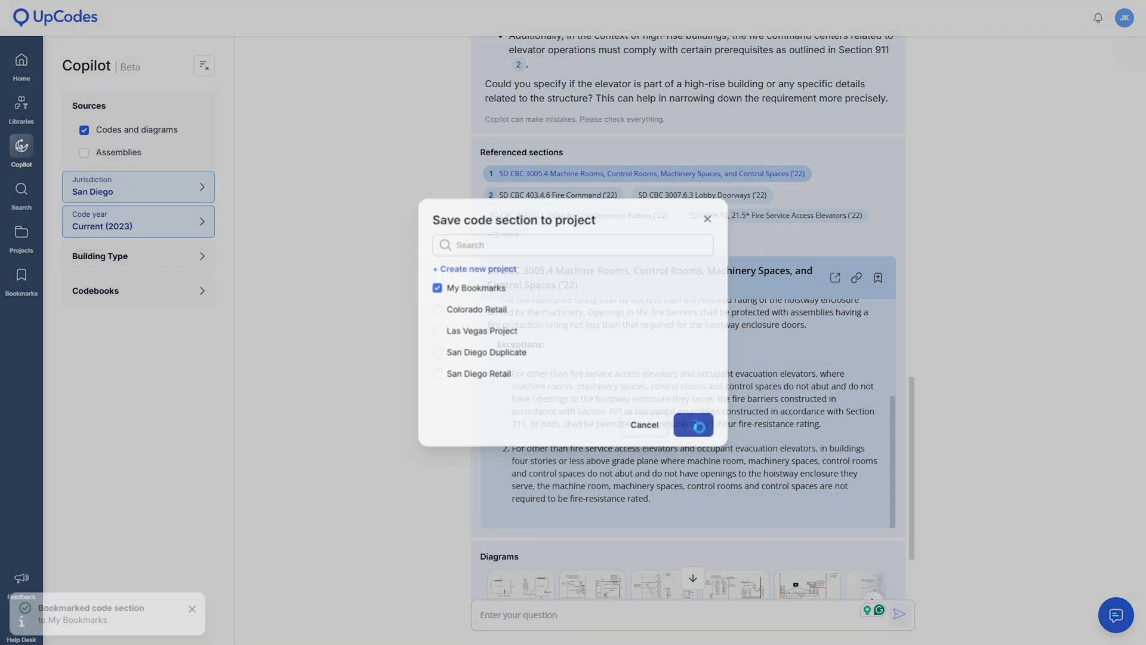